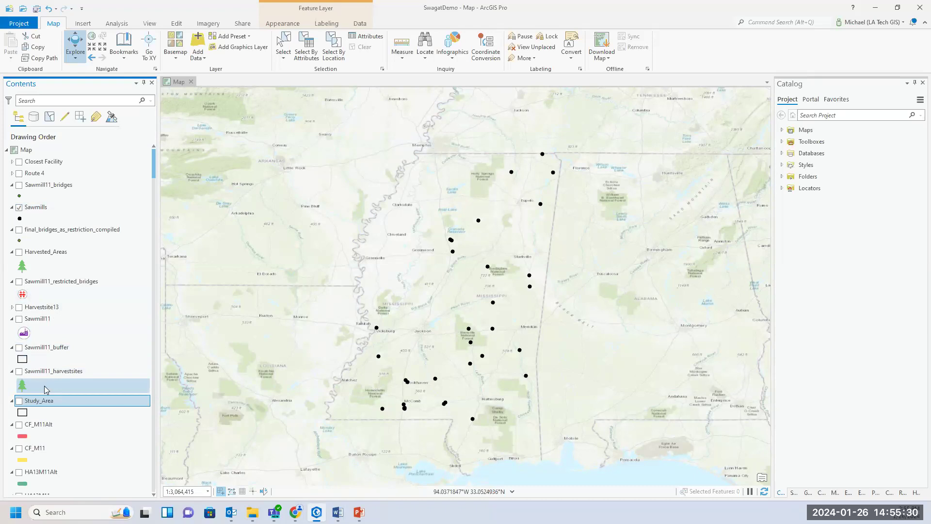
Show the Study_Area layer, hide the Sawmills layer and show Harvested_Areas on the map.
click(20, 401)
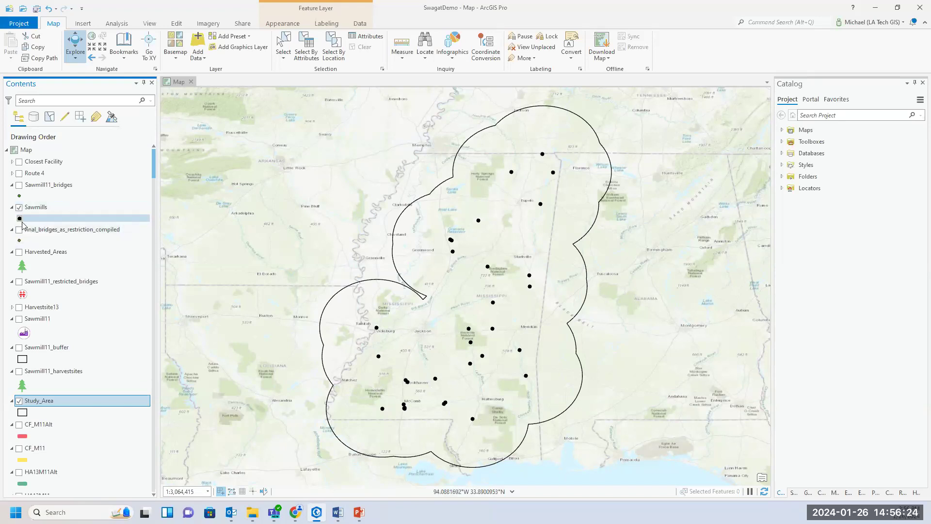
click(19, 207)
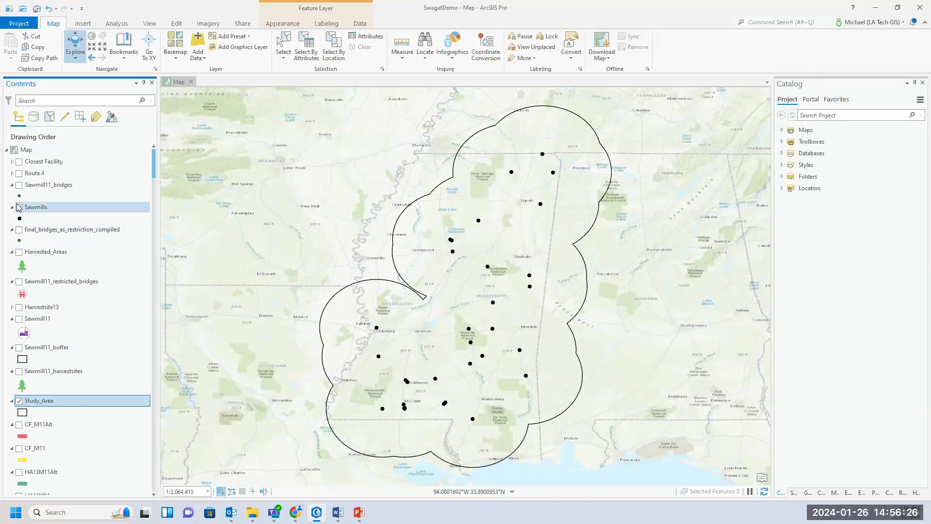
click(19, 207)
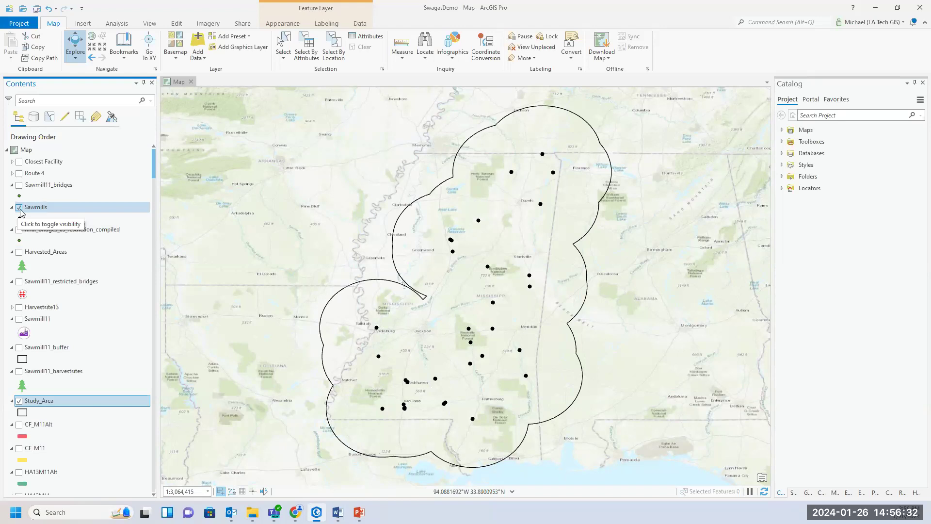
click(19, 208)
click(20, 253)
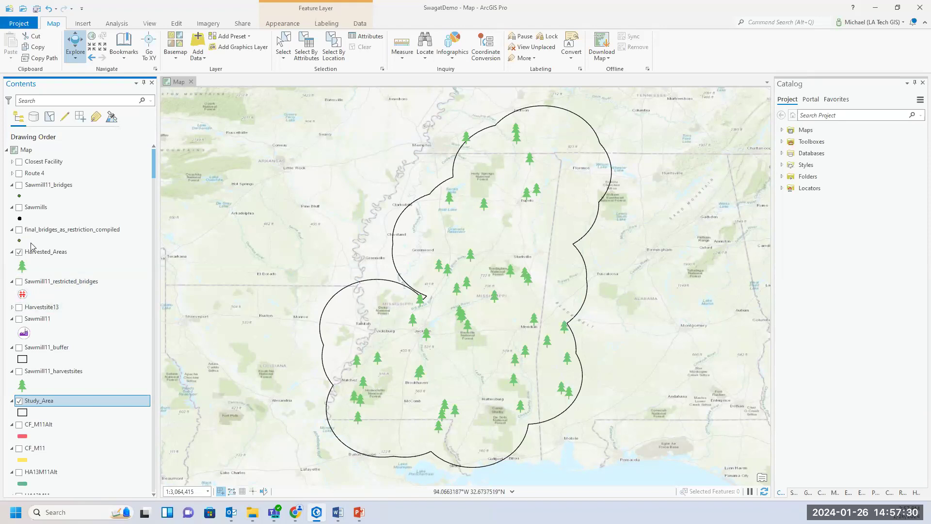
Display the final_bridges_as_restriction_compiled, Harvested_Areas and Sawmills layers together within the study area.
click(19, 232)
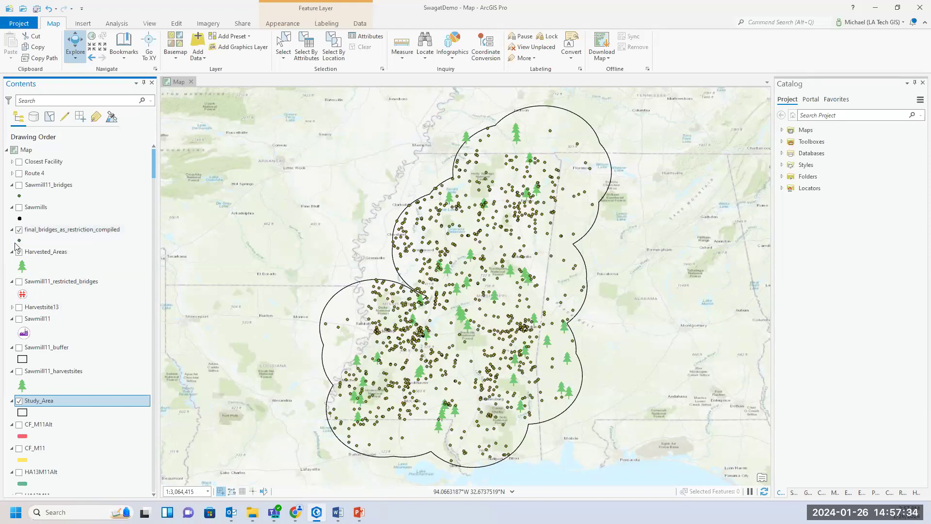
click(19, 252)
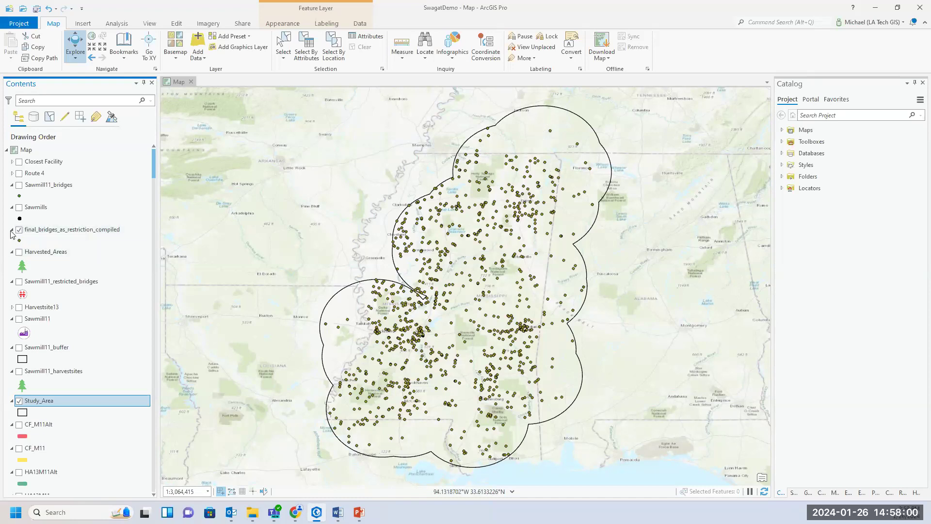
click(19, 252)
click(19, 207)
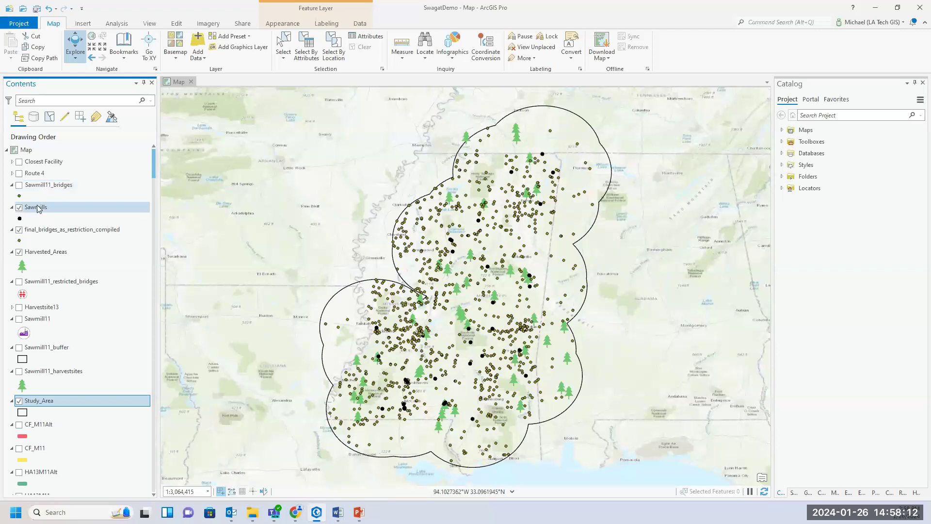
Hide the Sawmills, final_bridges_as_restriction_compiled and Harvested_Areas layers.
click(20, 208)
click(19, 208)
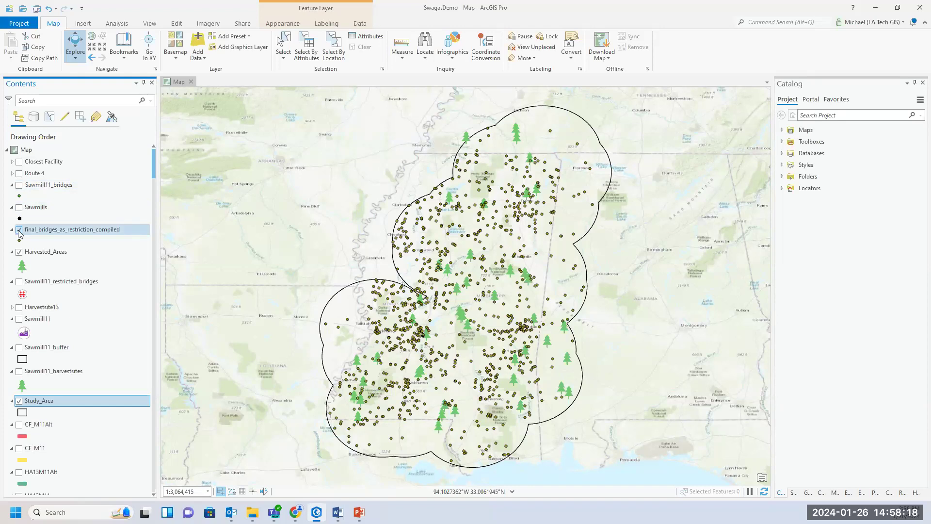
click(20, 231)
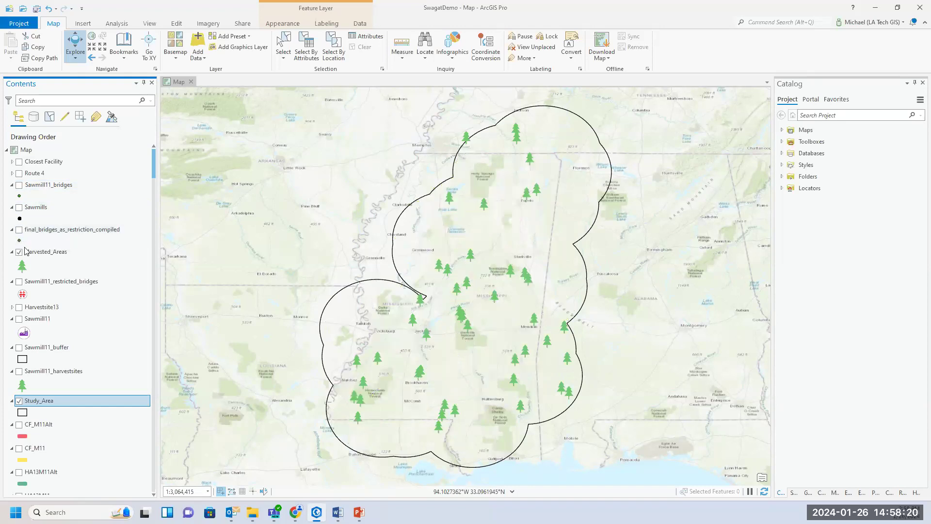
click(20, 252)
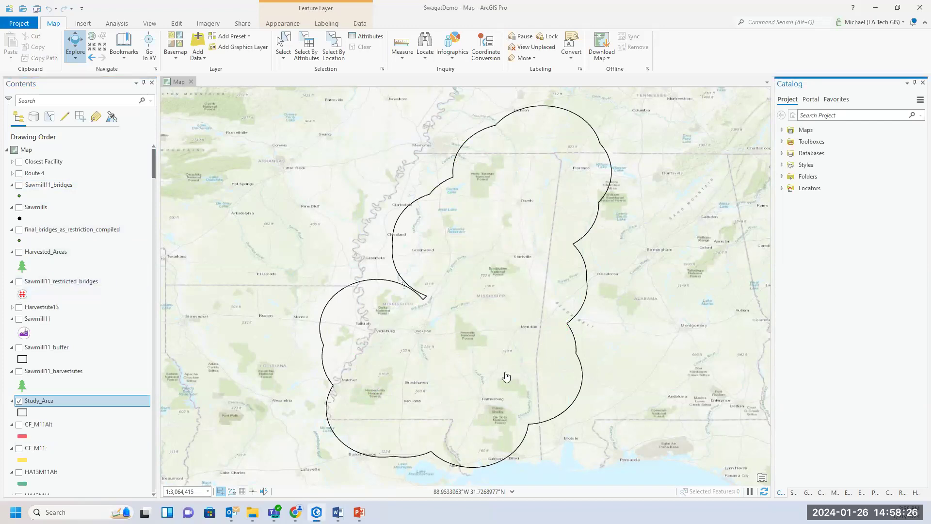
Show the Sawmill11 layer and compare its location with the other mills by temporarily displaying Sawmills.
click(19, 319)
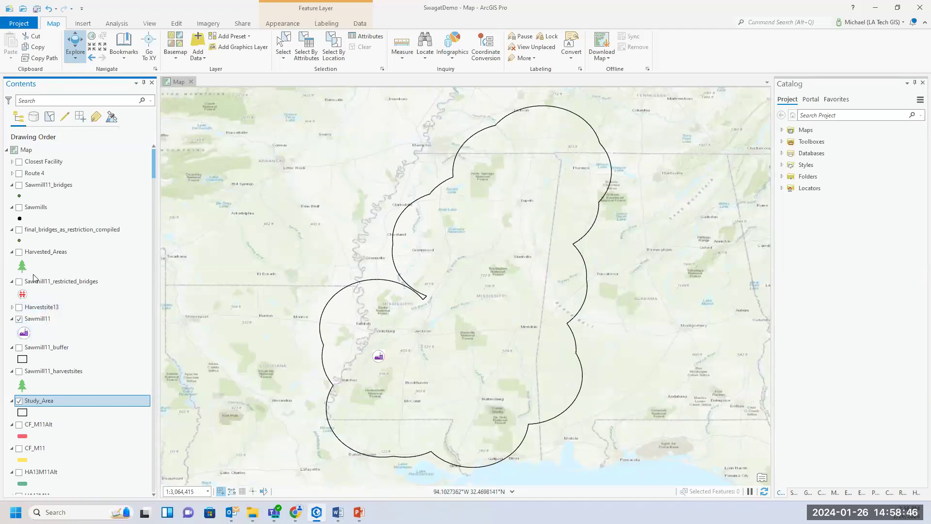
click(19, 209)
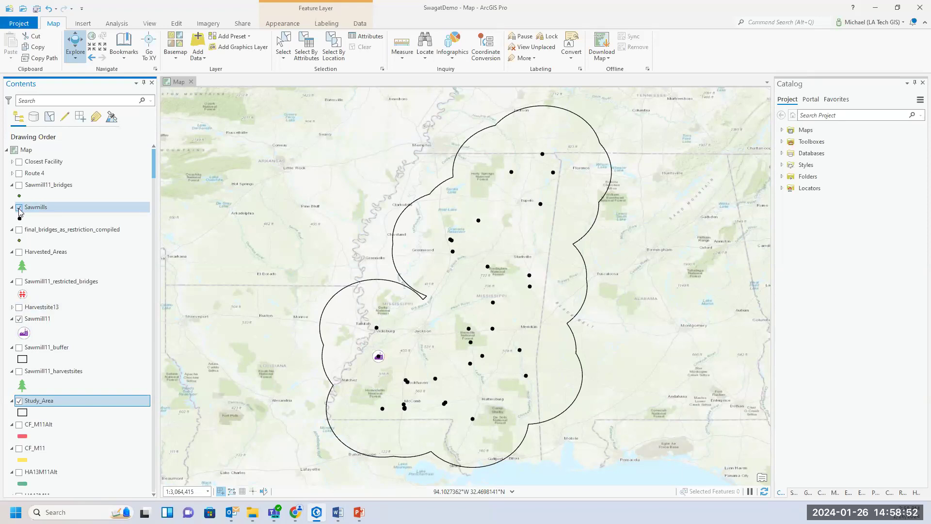
click(19, 209)
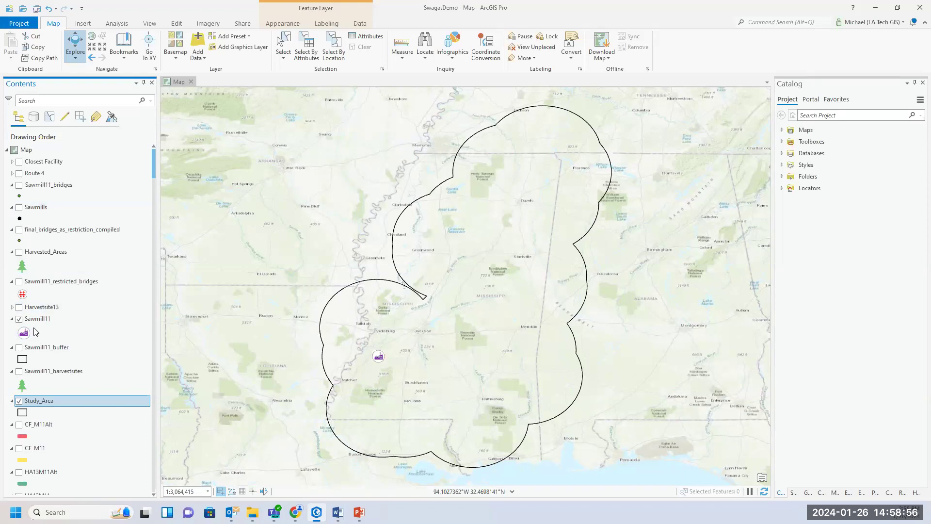
Show the Harvestsite13 and Sawmill11_buffer layers and hide Study_Area.
click(19, 307)
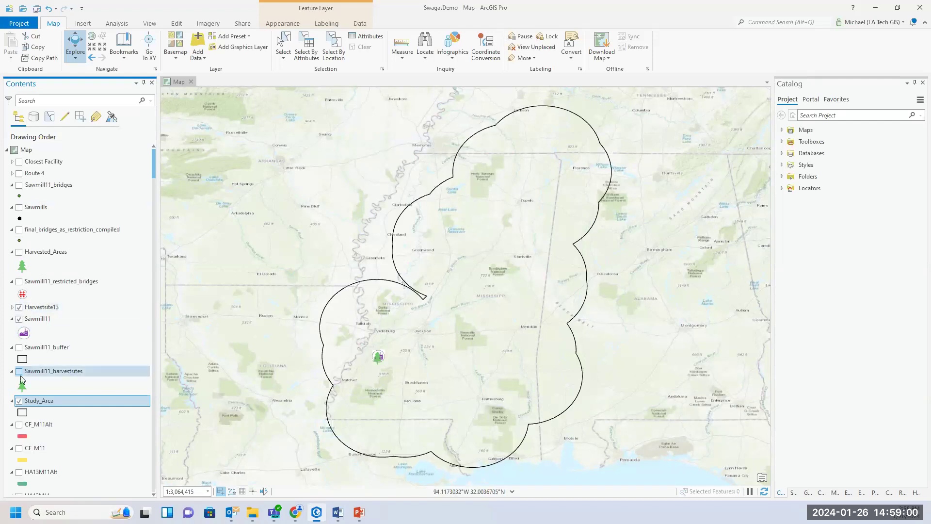
click(19, 347)
click(19, 401)
scroll(415, 357, up, 3)
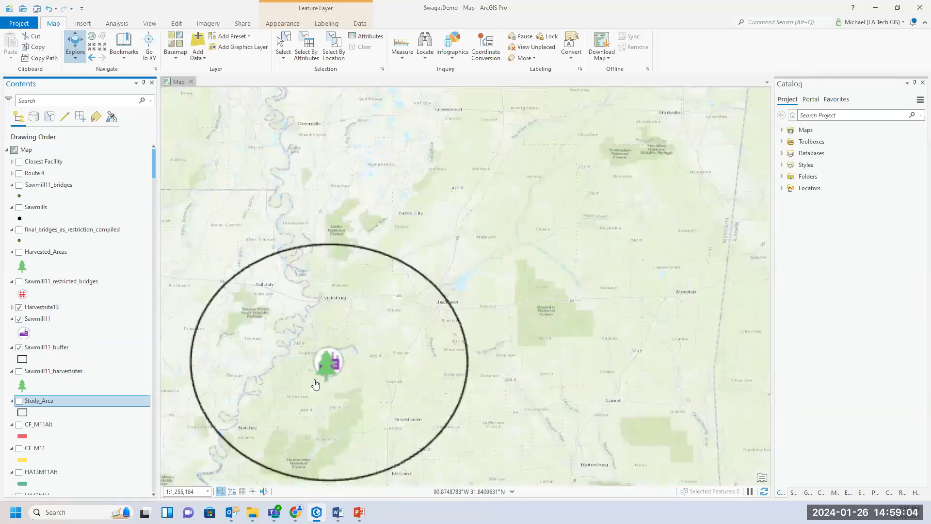
drag(499, 357, 626, 318)
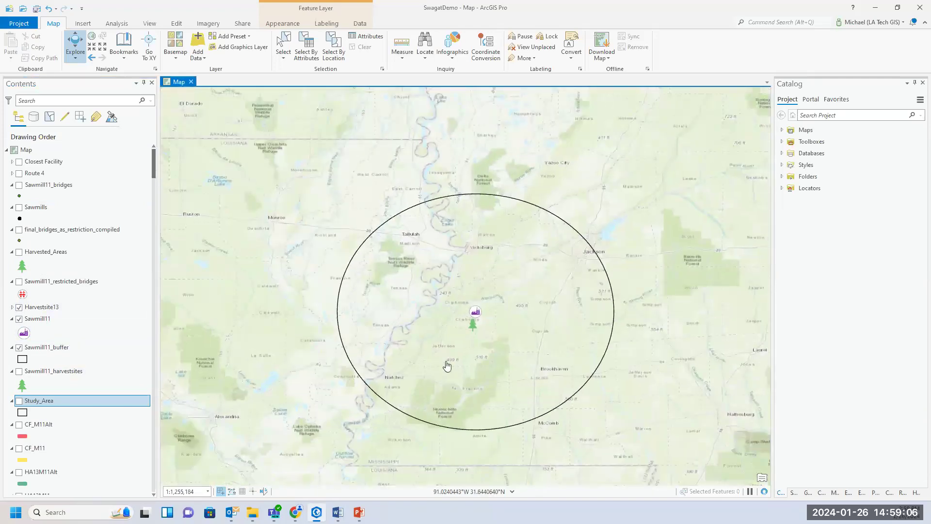
scroll(444, 364, up, 2)
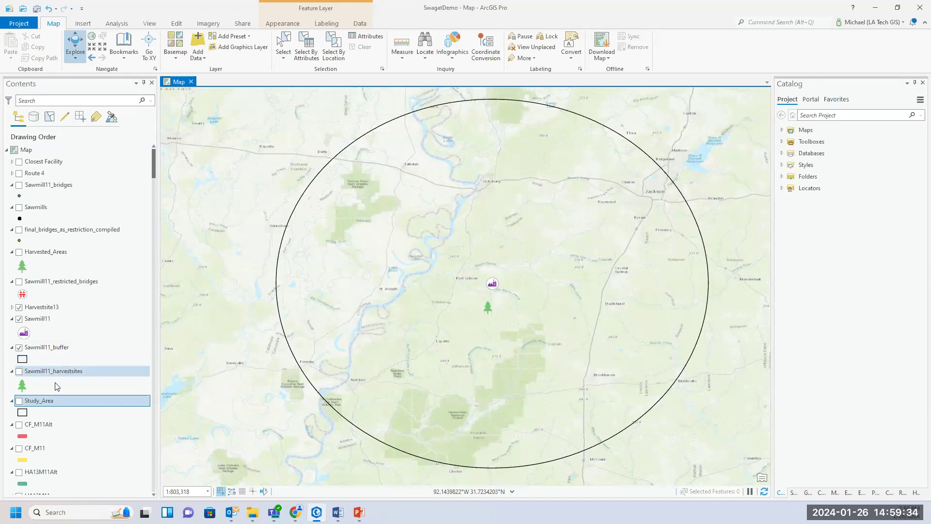
click(40, 308)
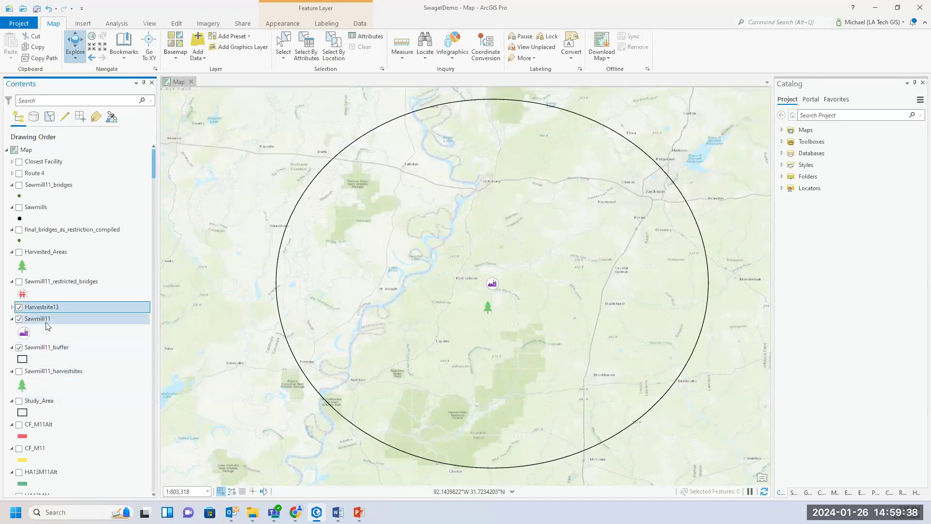
right_click(43, 307)
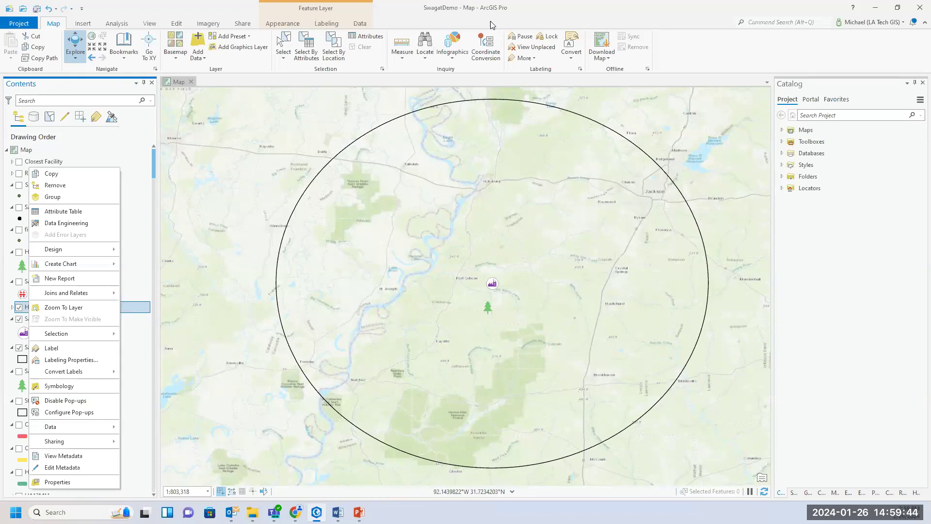
click(212, 8)
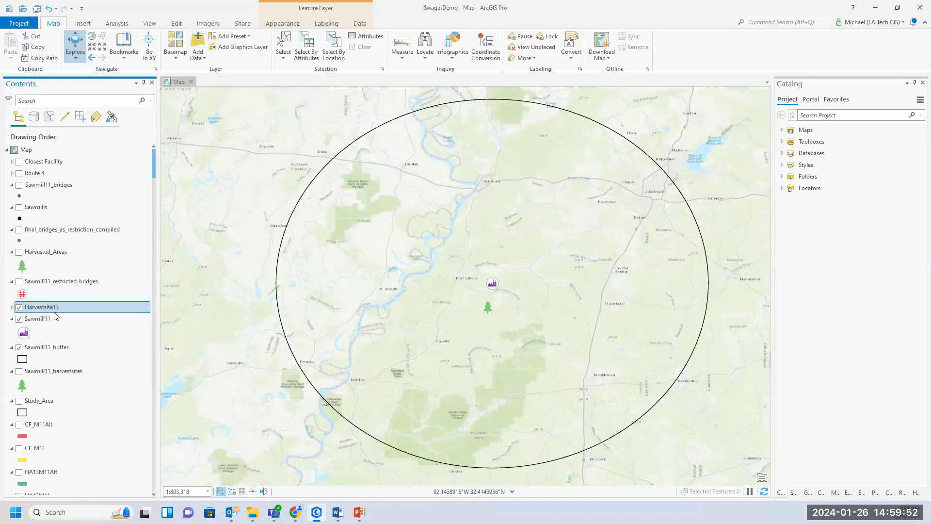
Create a new Route network analysis layer using the ArcGIS Online network data source.
click(122, 26)
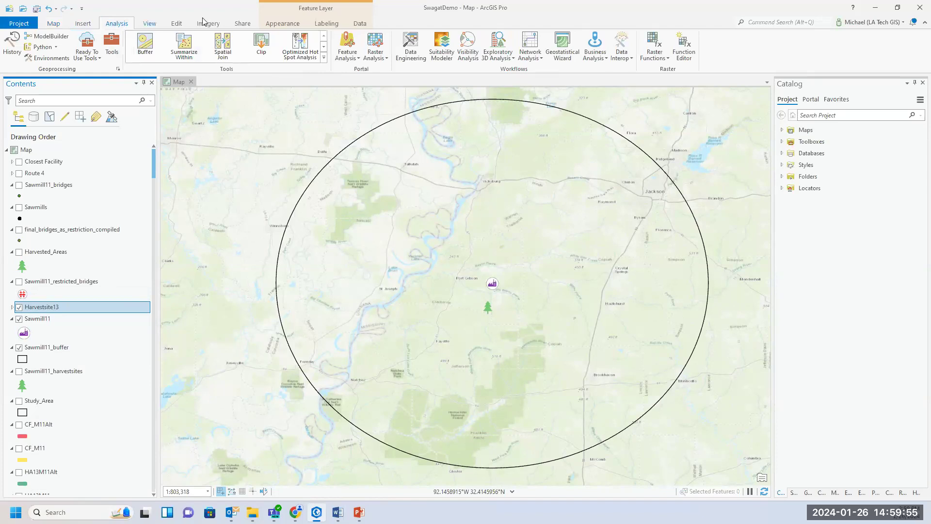
click(536, 58)
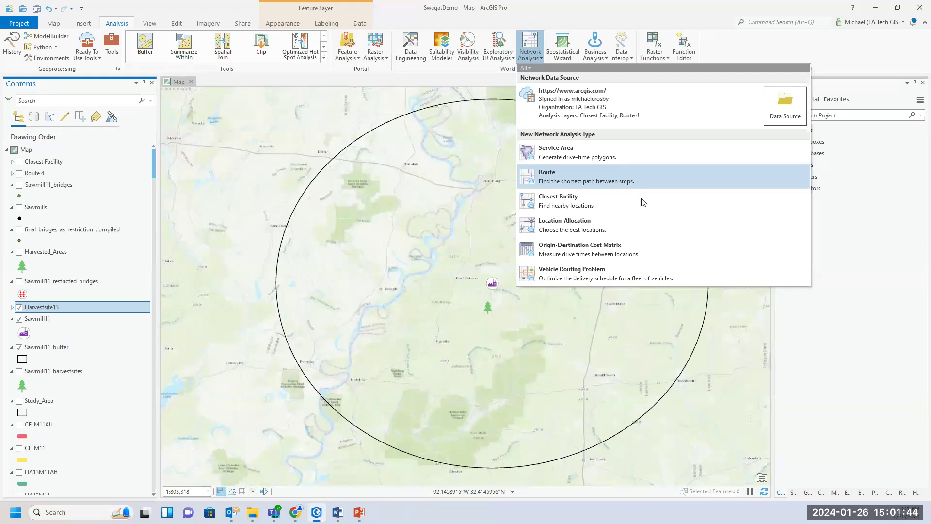
click(579, 178)
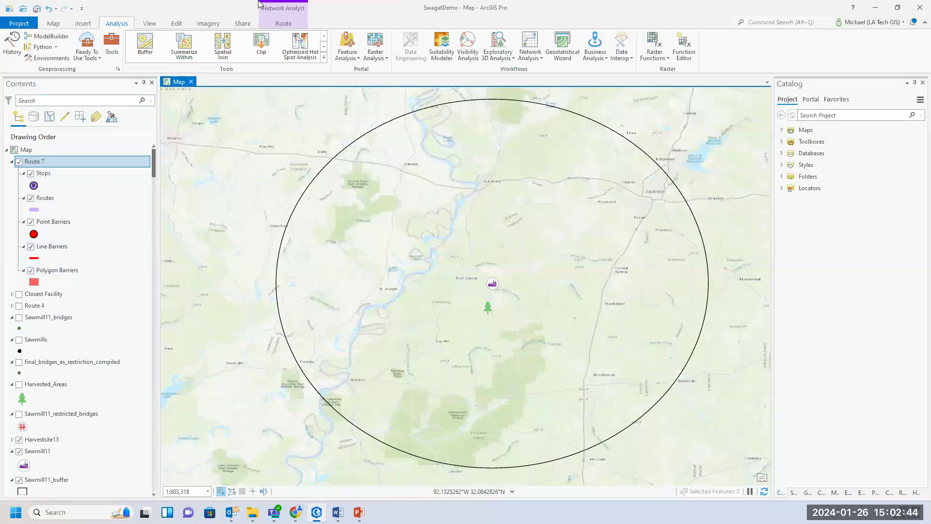
Set the new route layer's travel mode to Driving Distance.
click(281, 25)
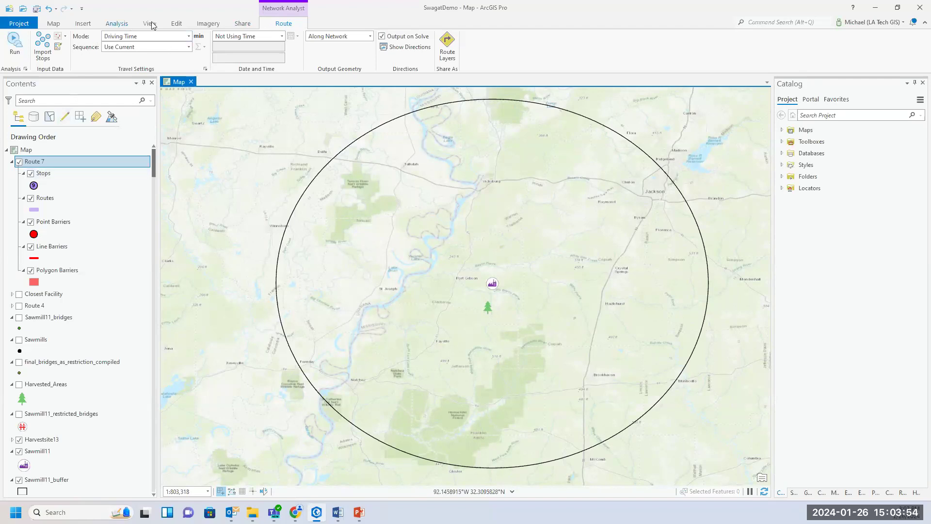
click(189, 37)
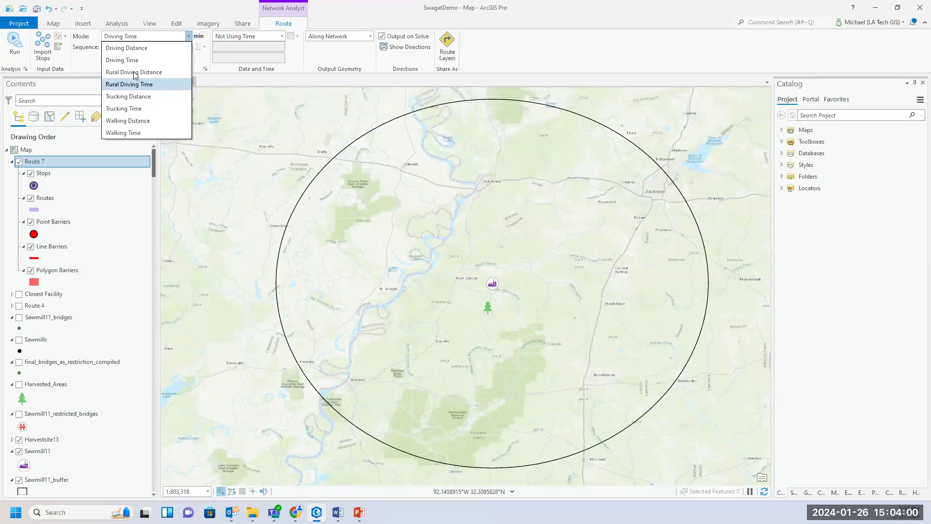
click(140, 51)
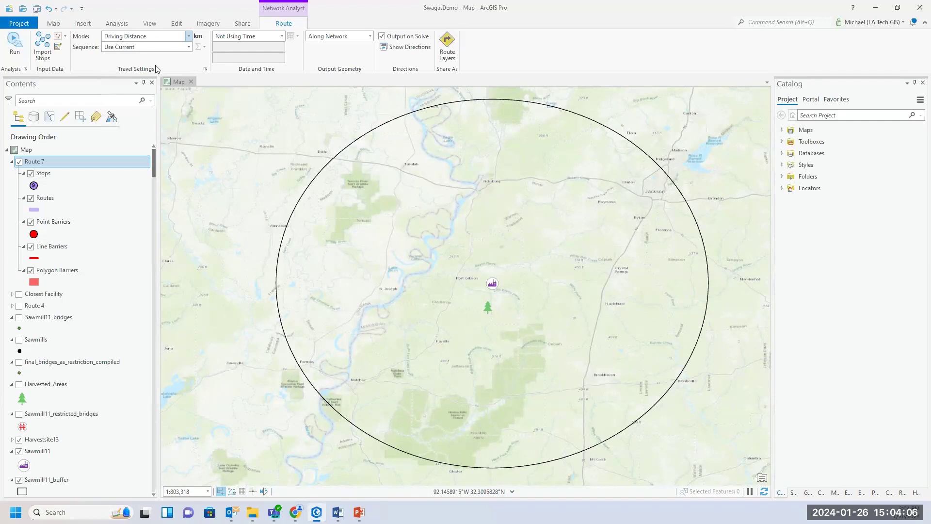
In the route layer's travel mode restrictions, enable Weight Restriction and set the vehicle weight to 26149 kilograms.
click(205, 70)
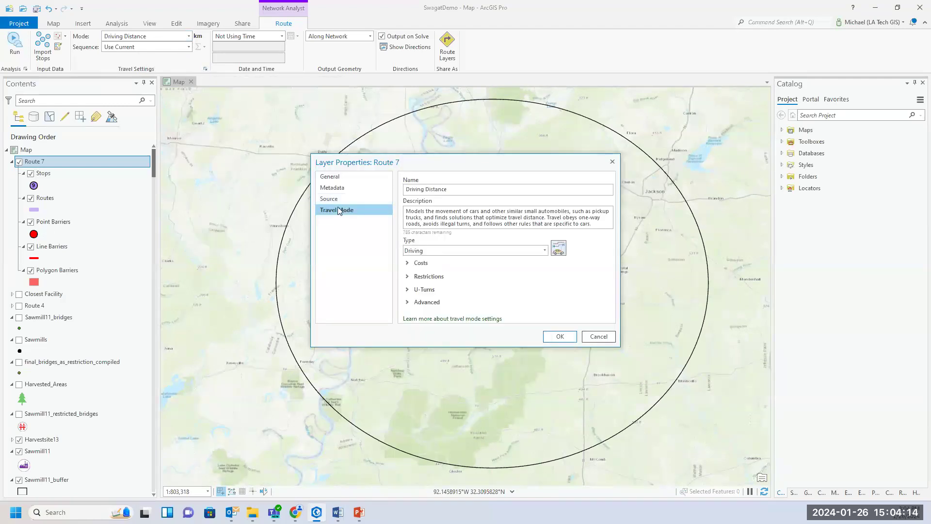
click(407, 277)
drag(620, 347, 727, 425)
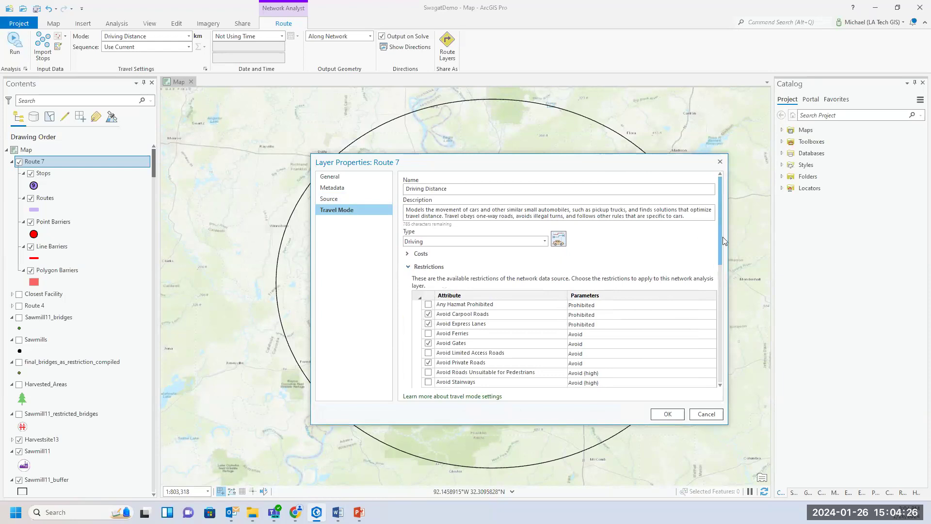
drag(722, 241, 722, 361)
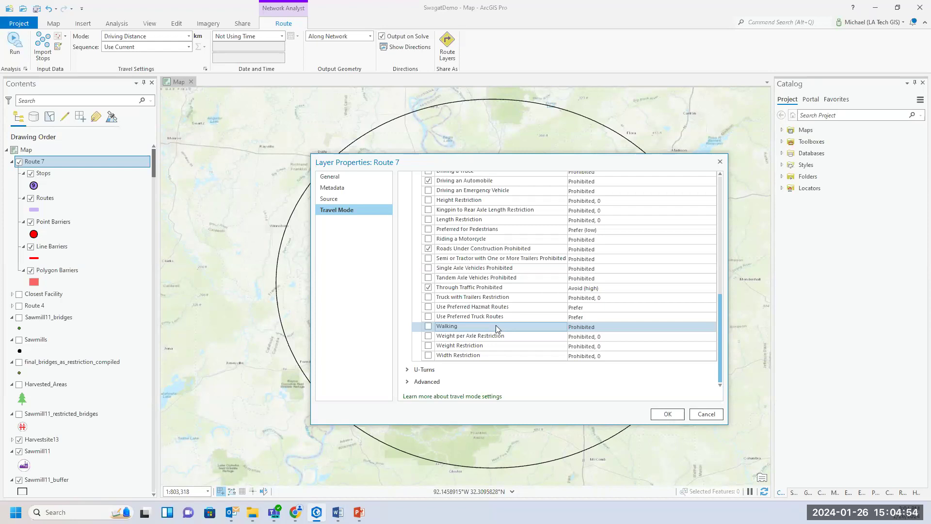
click(429, 345)
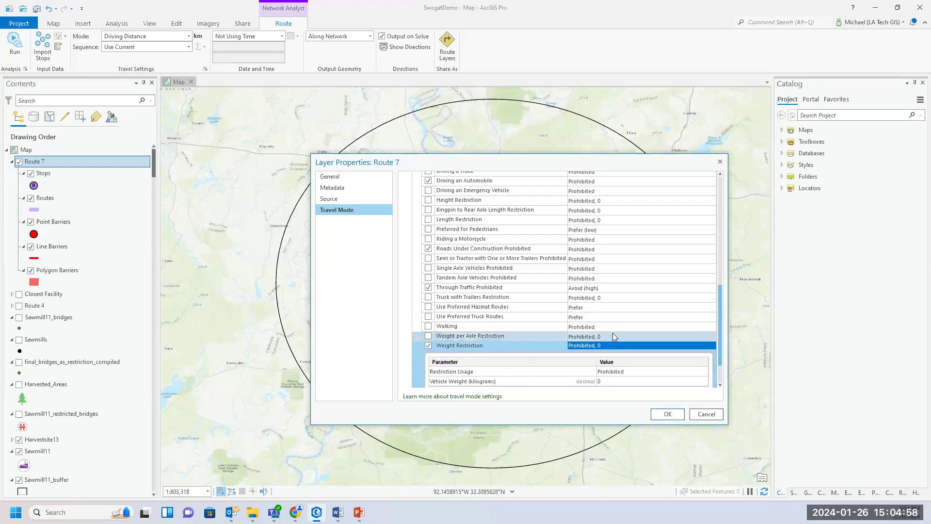
click(601, 381)
click(601, 381)
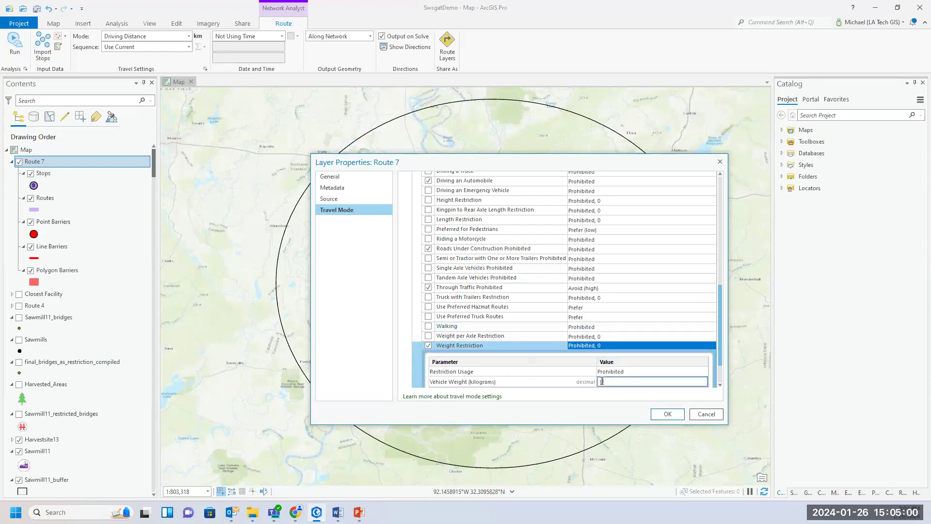
double_click(601, 381)
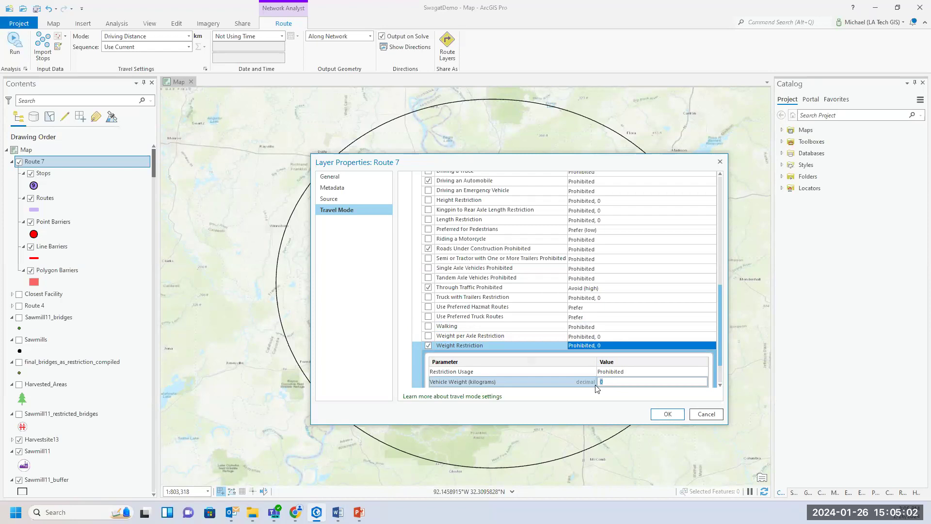
text(26149)
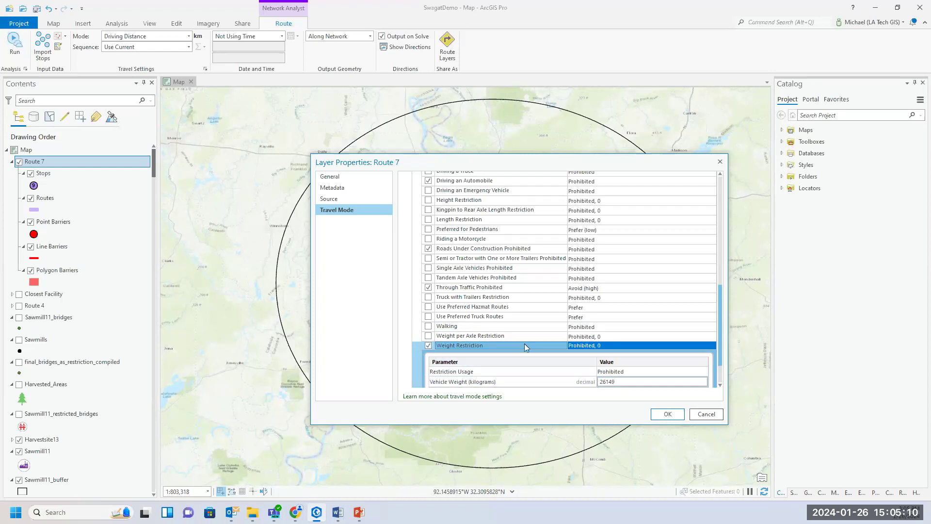
click(402, 333)
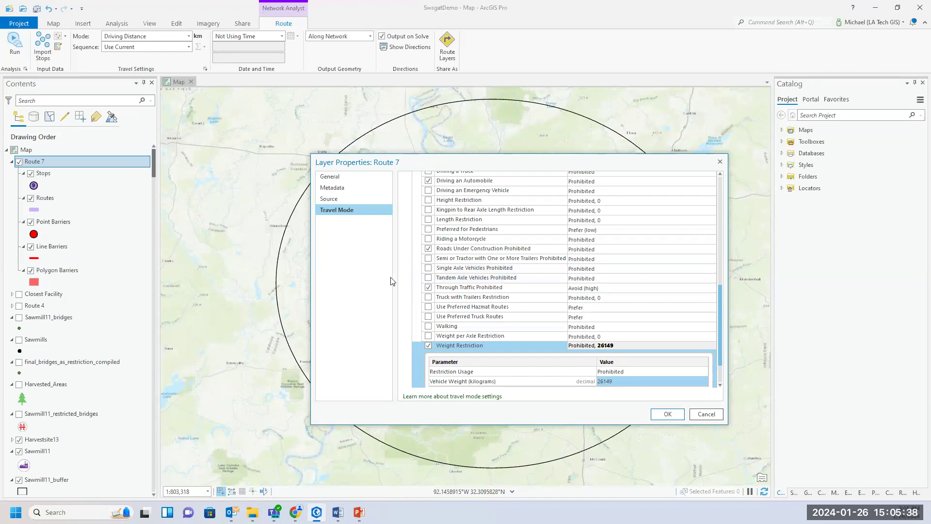
scroll(405, 287, down, 2)
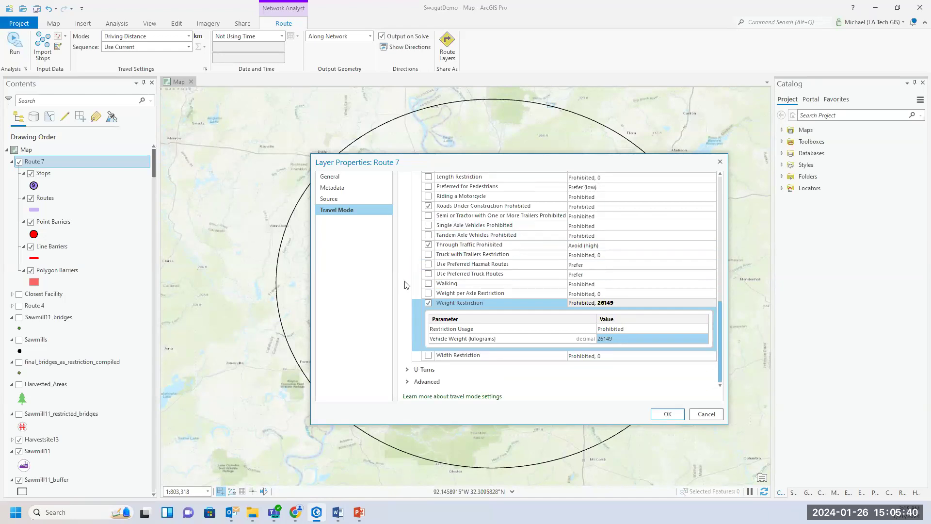
Enable the Driving a Truck and Avoid Limited Access Roads restrictions in the route layer's travel mode.
scroll(406, 279, up, 4)
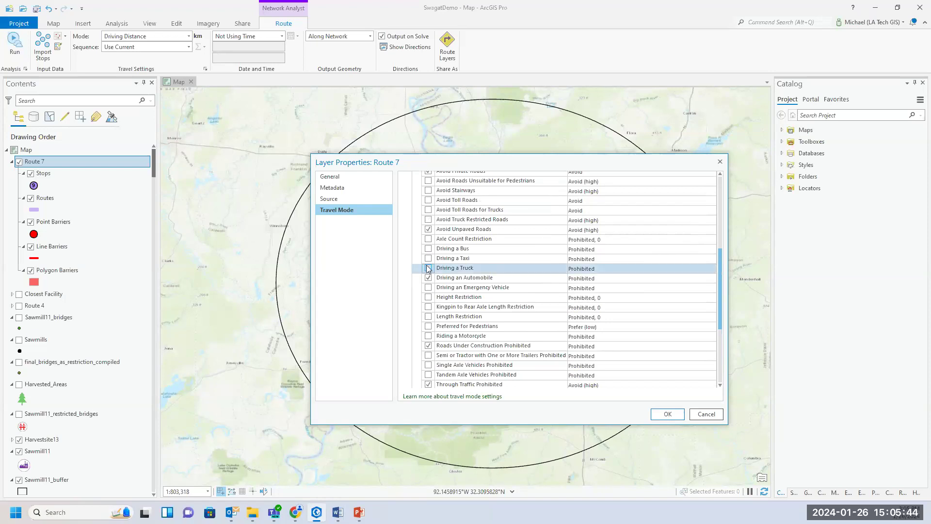
click(428, 268)
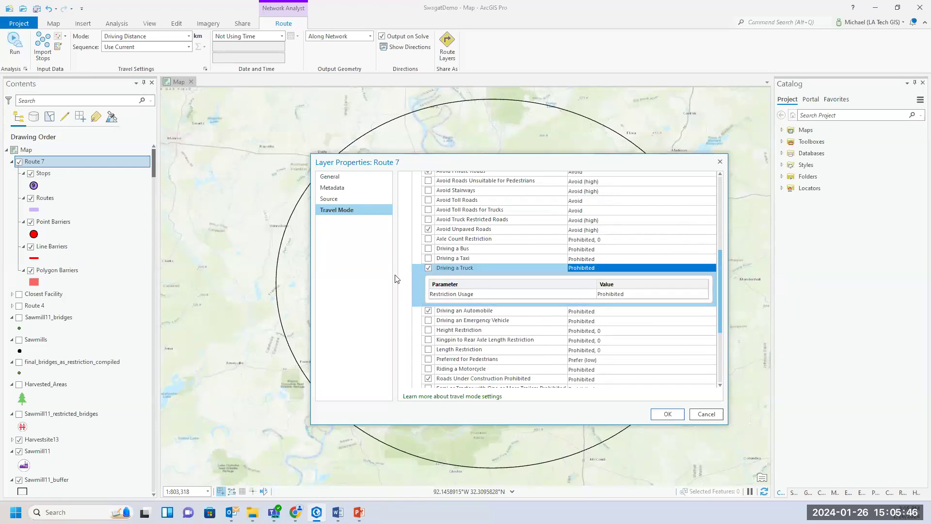
scroll(398, 274, up, 1)
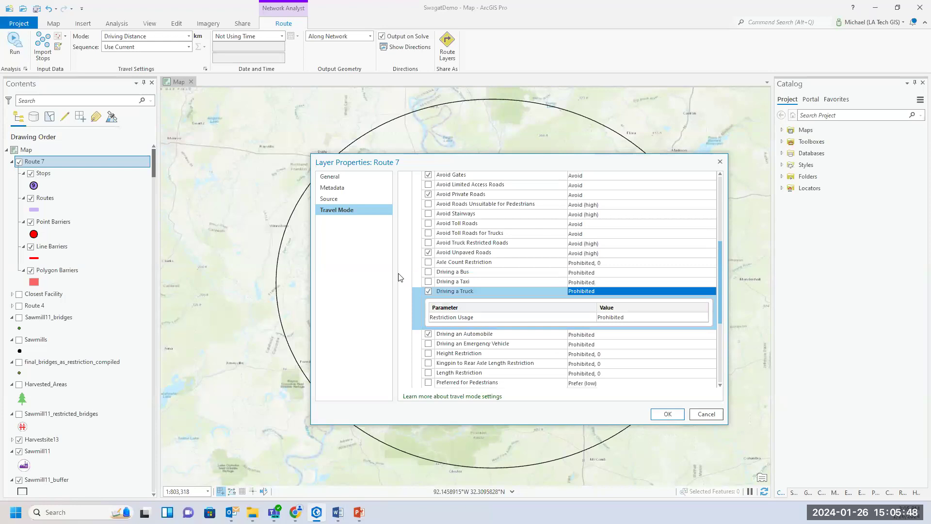
scroll(398, 274, up, 1)
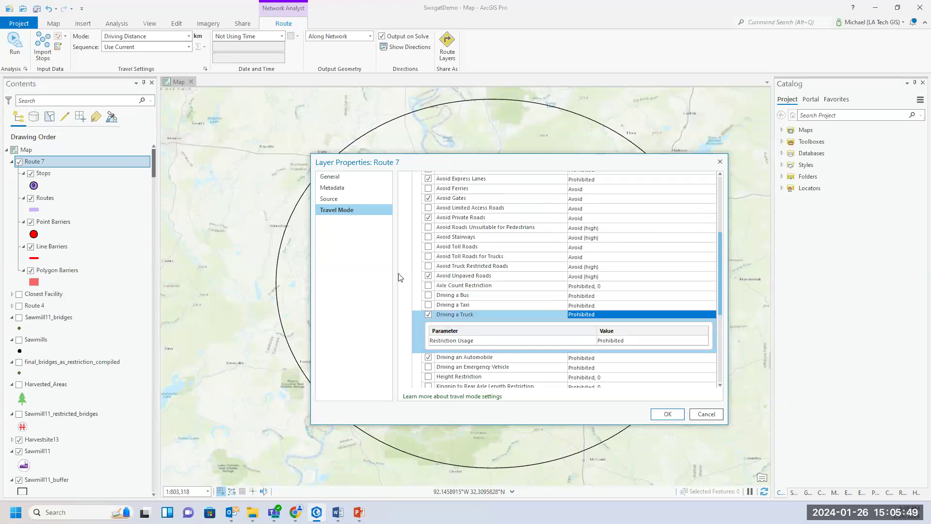
click(429, 209)
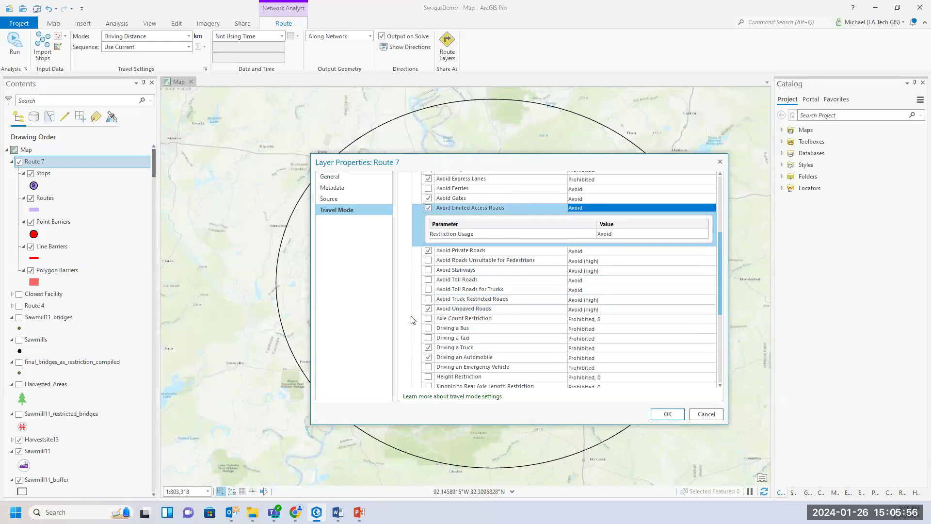
Enable Truck with Trailers Restriction and set the number of trailers on the truck to 1.
scroll(410, 320, down, 5)
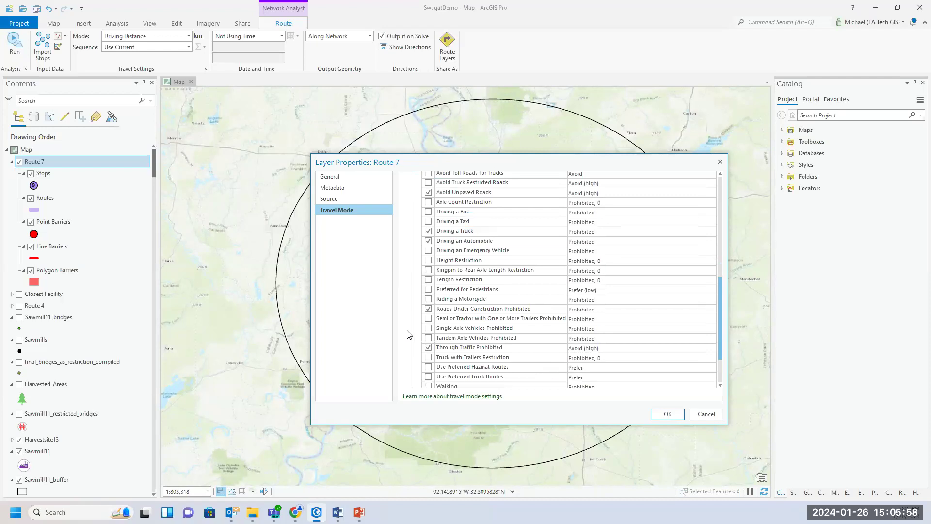
click(426, 359)
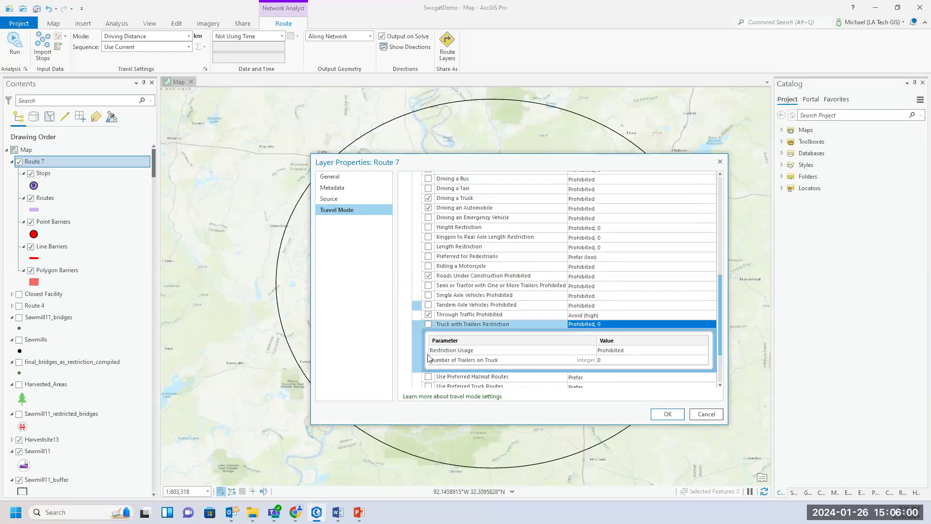
click(428, 324)
click(608, 360)
drag(607, 360, 572, 360)
text(1)
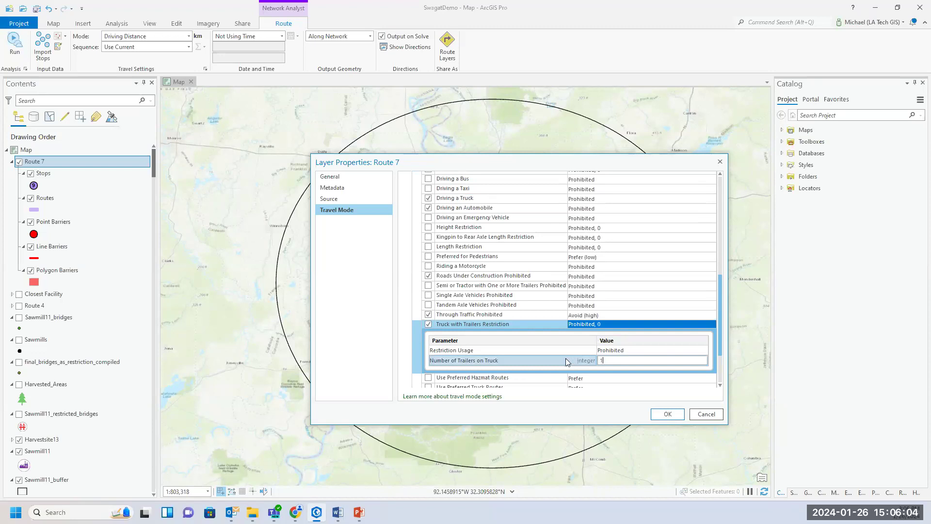
Enable the Avoid Truck Restricted Roads restriction in the travel mode.
scroll(406, 299, up, 2)
scroll(406, 299, up, 2)
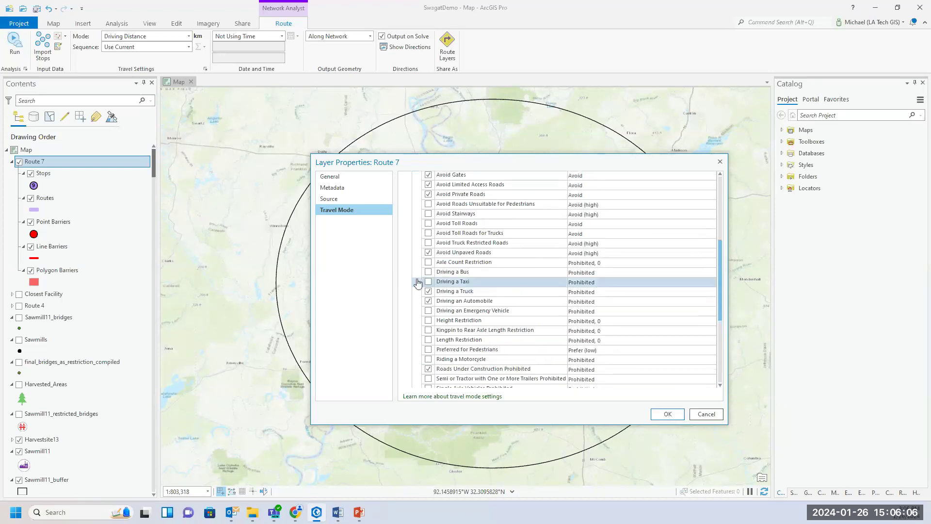
scroll(410, 259, up, 1)
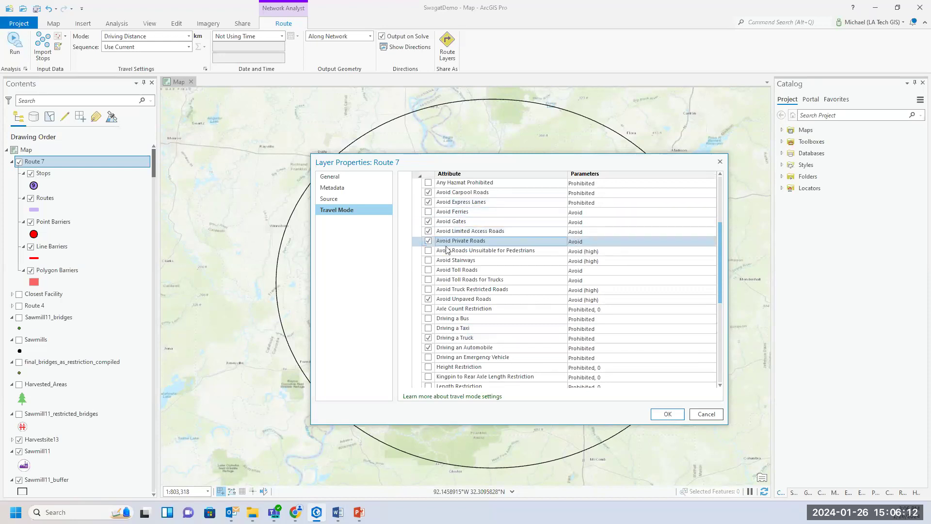
click(428, 291)
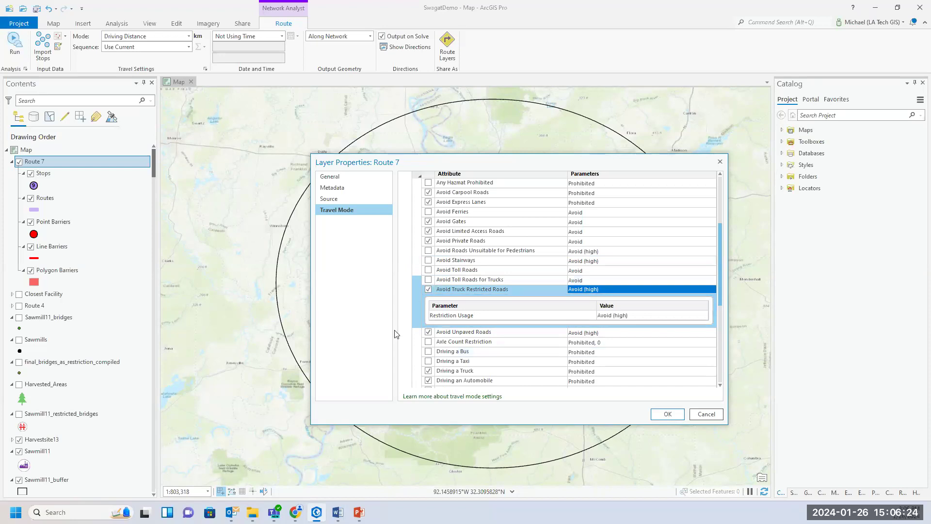
click(407, 332)
Check the Height Restriction parameters and the remaining restrictions, and apply the travel mode changes to the route layer.
scroll(407, 332, down, 4)
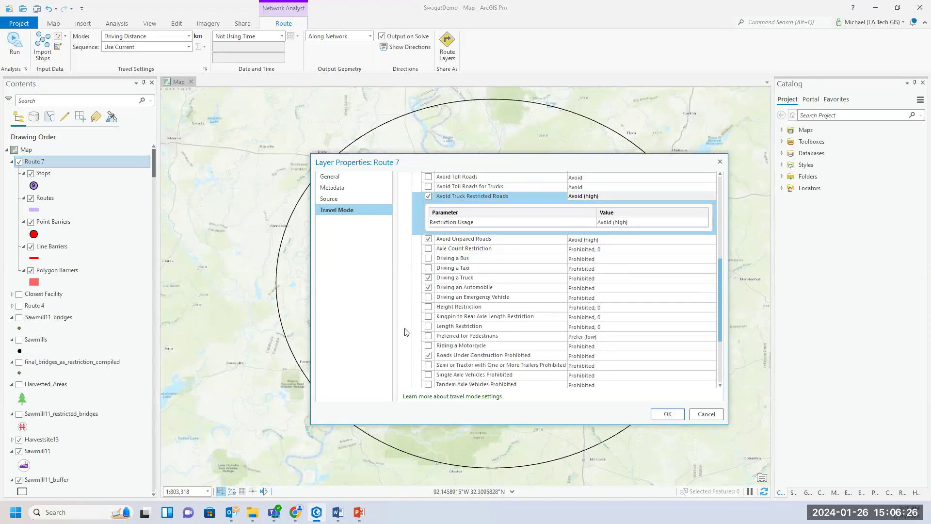
click(446, 307)
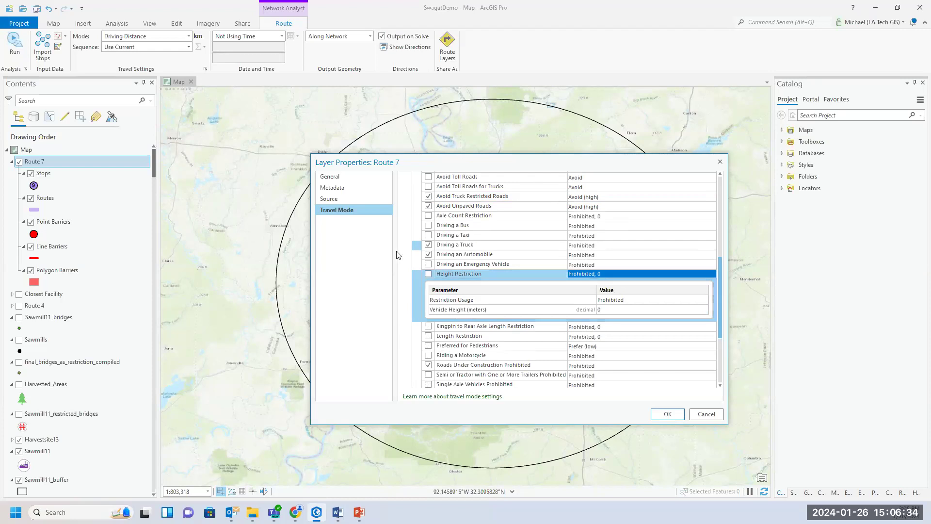
click(398, 265)
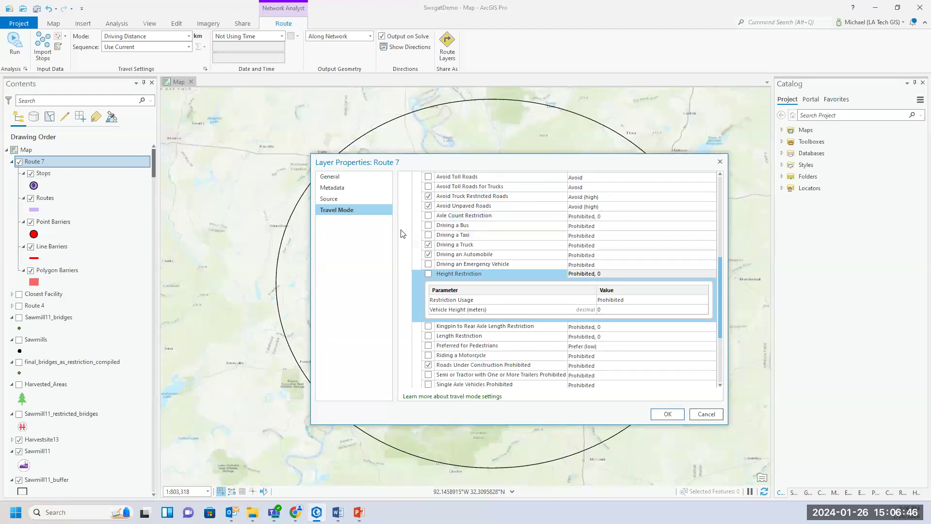
scroll(400, 235, down, 5)
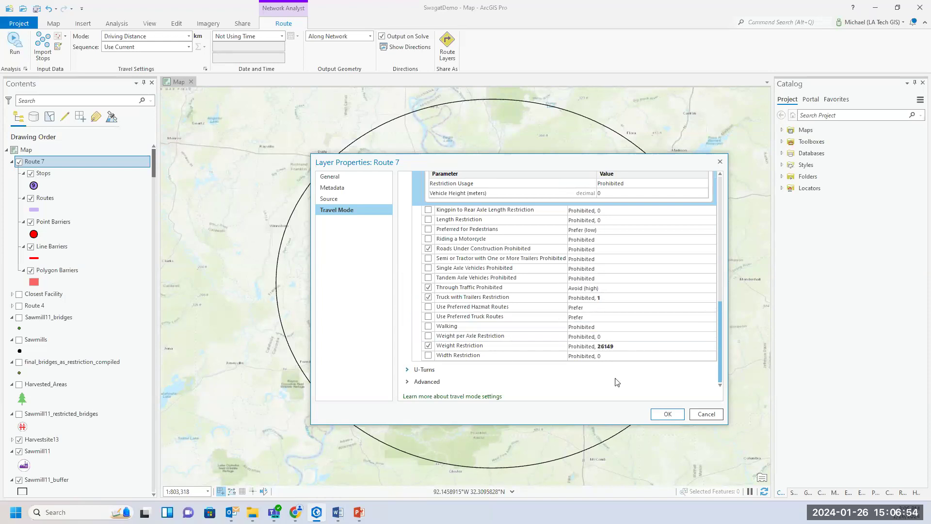
click(662, 412)
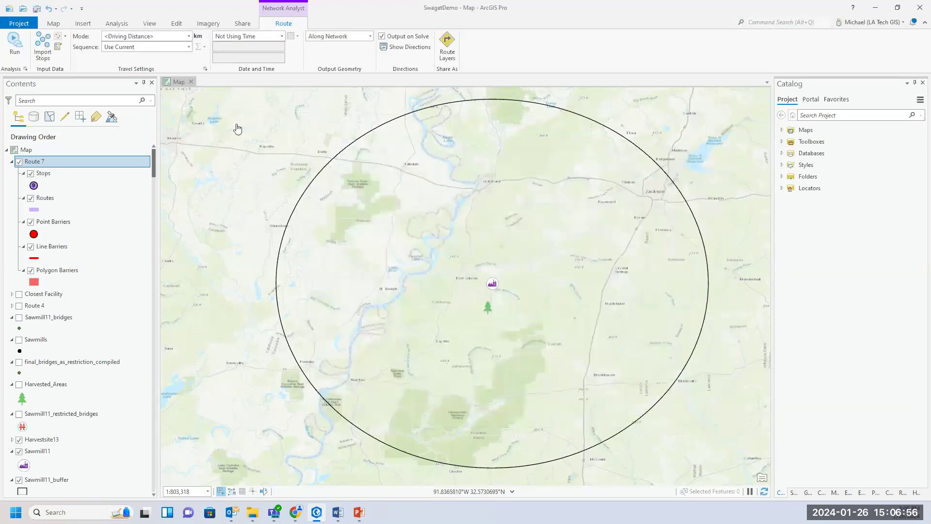
Import Harvestsite13 and Sawmill11 as stops into the Route 7 analysis layer.
click(41, 43)
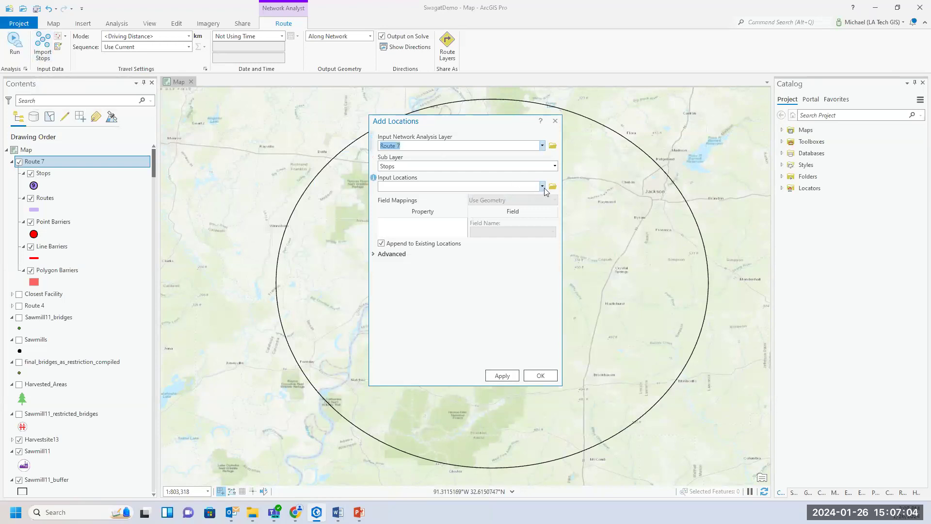
click(543, 187)
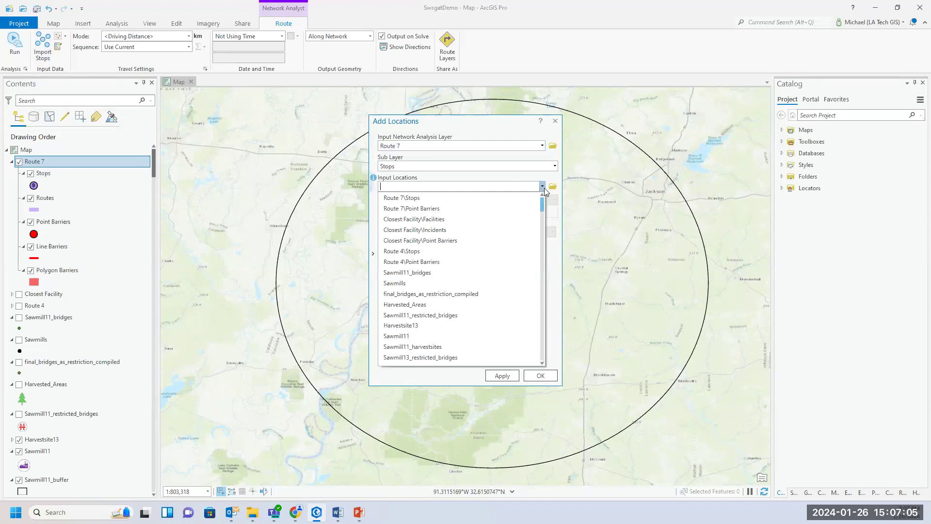
click(415, 325)
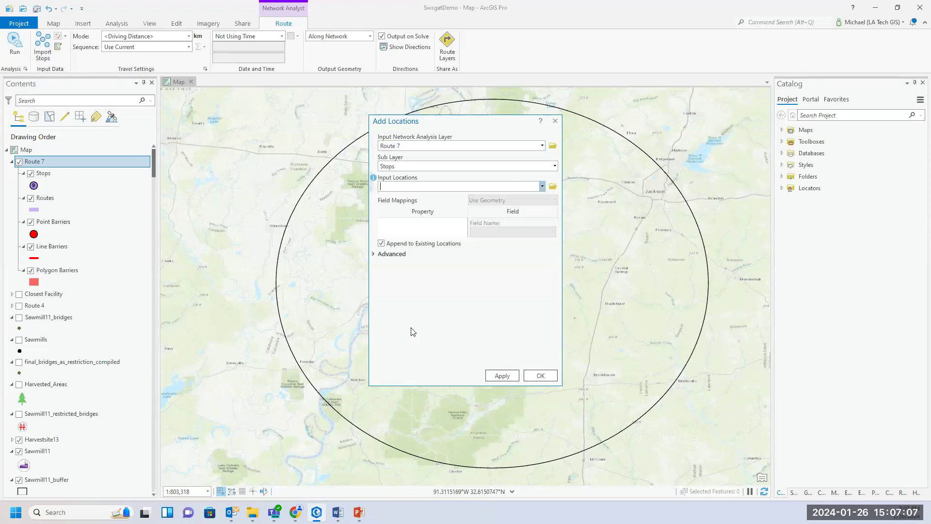
click(501, 376)
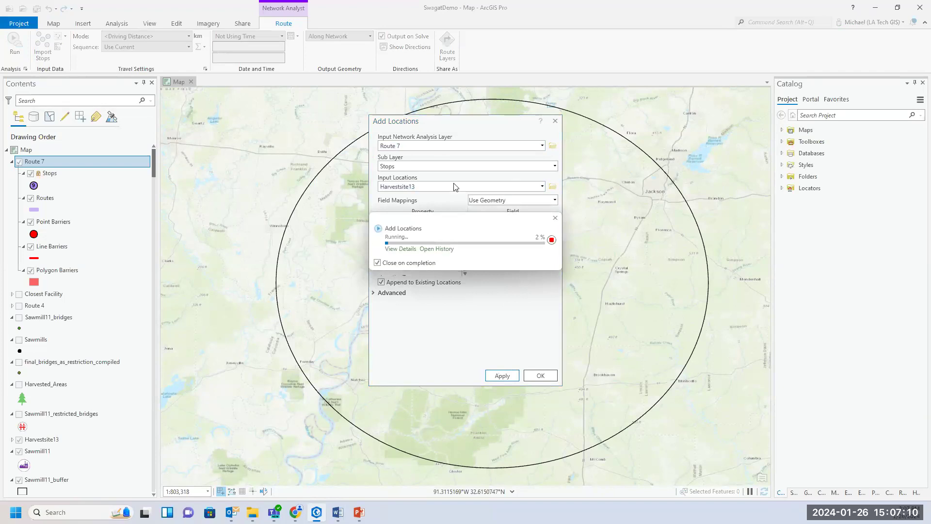
click(541, 187)
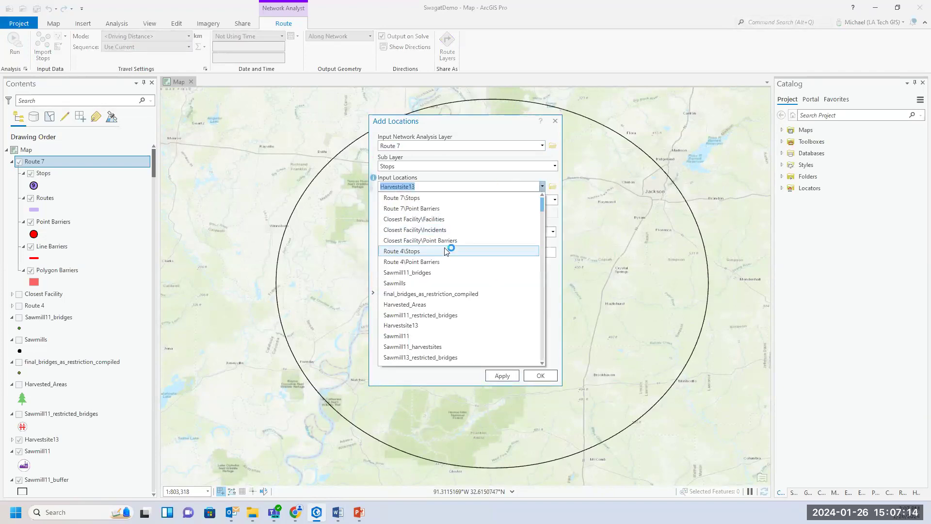
click(429, 335)
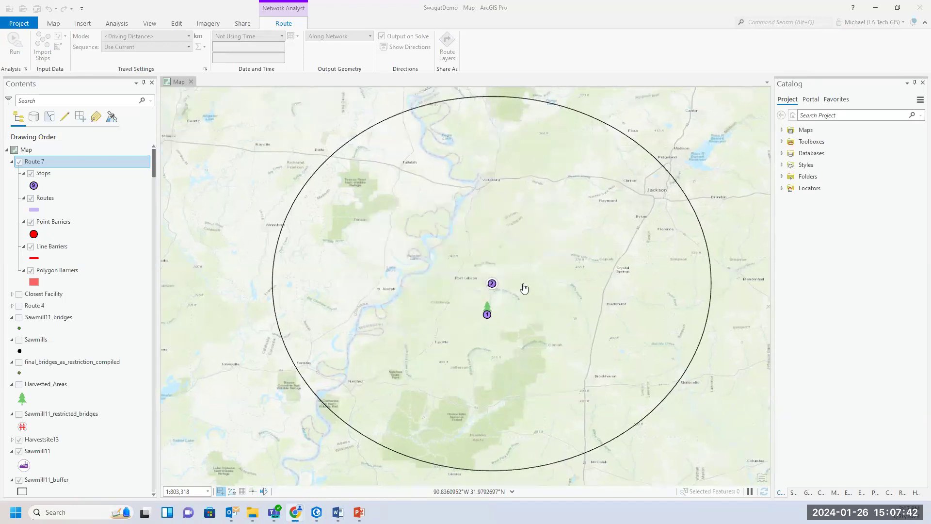
Solve the route between the harvest site and the sawmill.
scroll(523, 289, up, 1)
scroll(515, 293, down, 1)
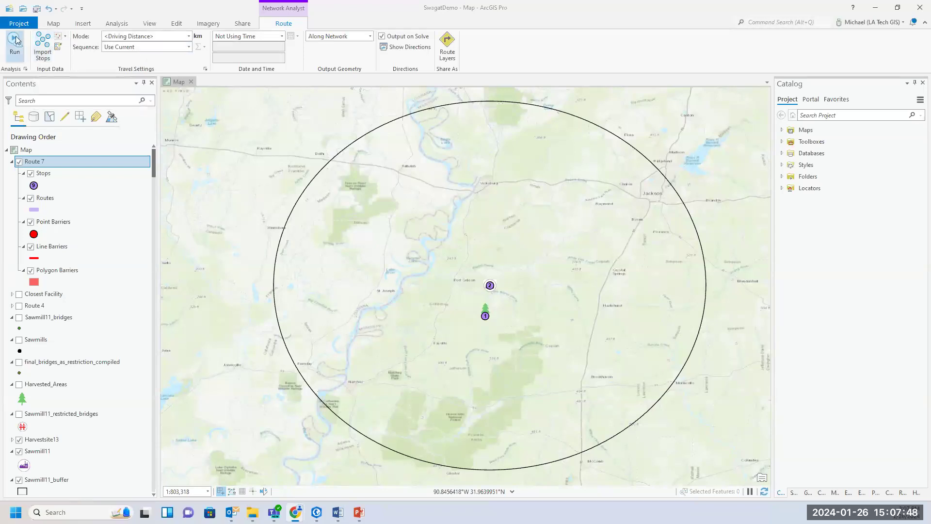
click(15, 40)
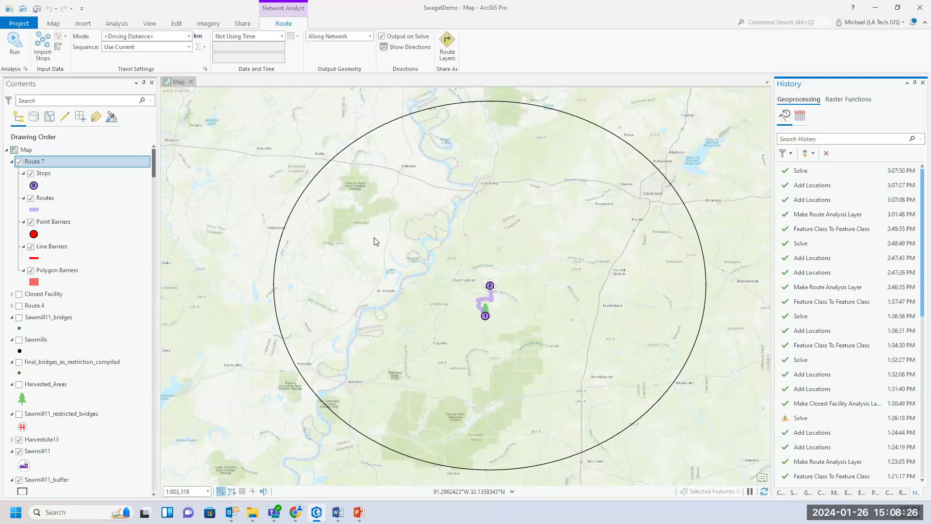
Check the Total_Kilometers value in the attribute table of the Routes sublayer, and close the table.
right_click(43, 202)
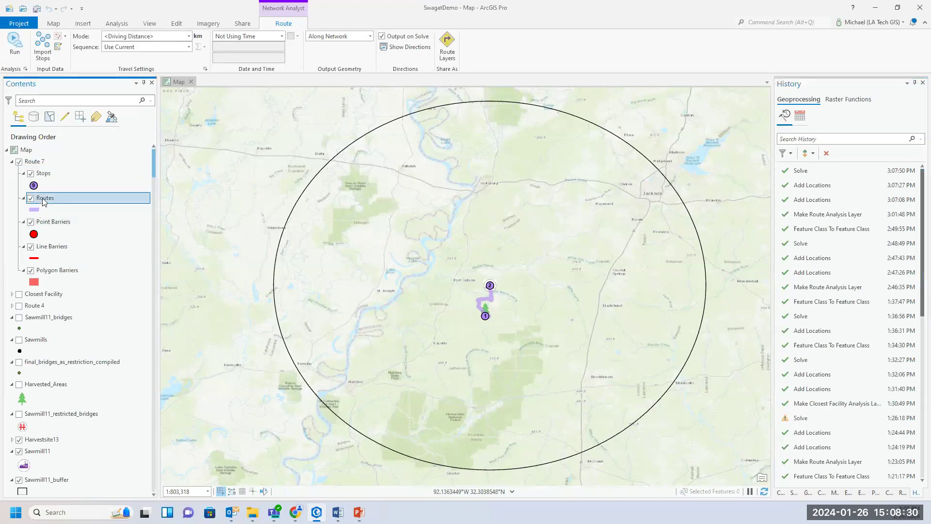
click(64, 103)
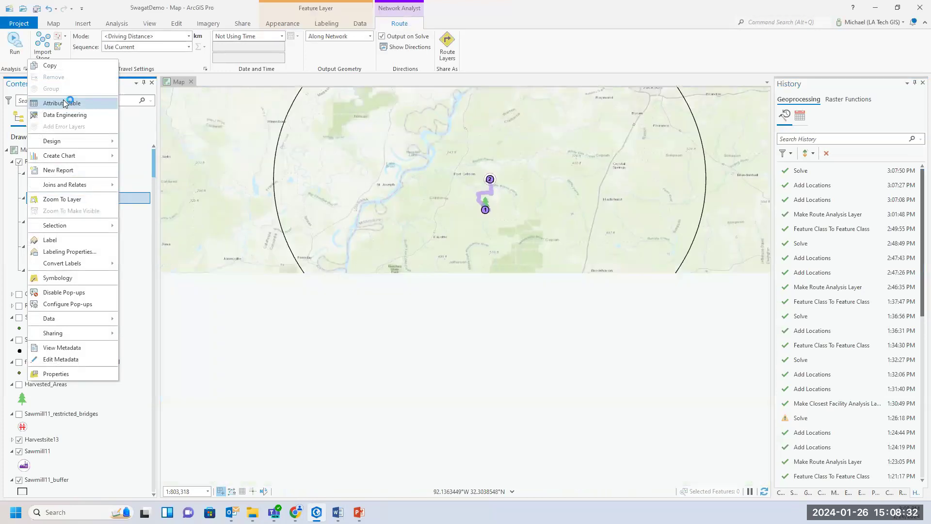
drag(419, 484, 762, 468)
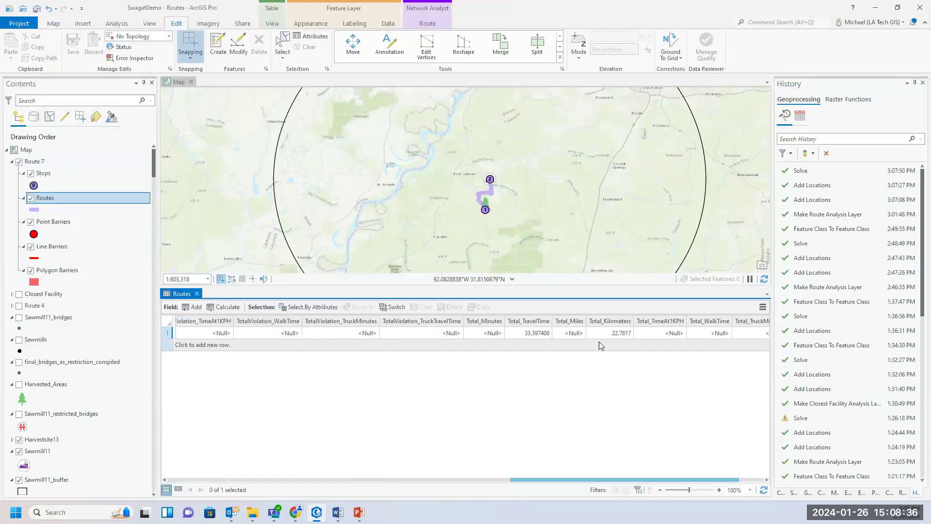
click(616, 333)
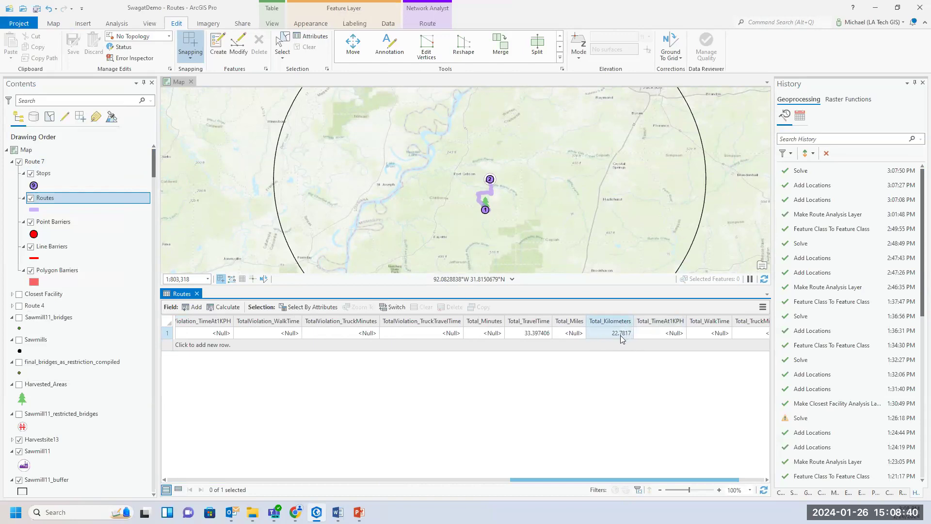
click(197, 294)
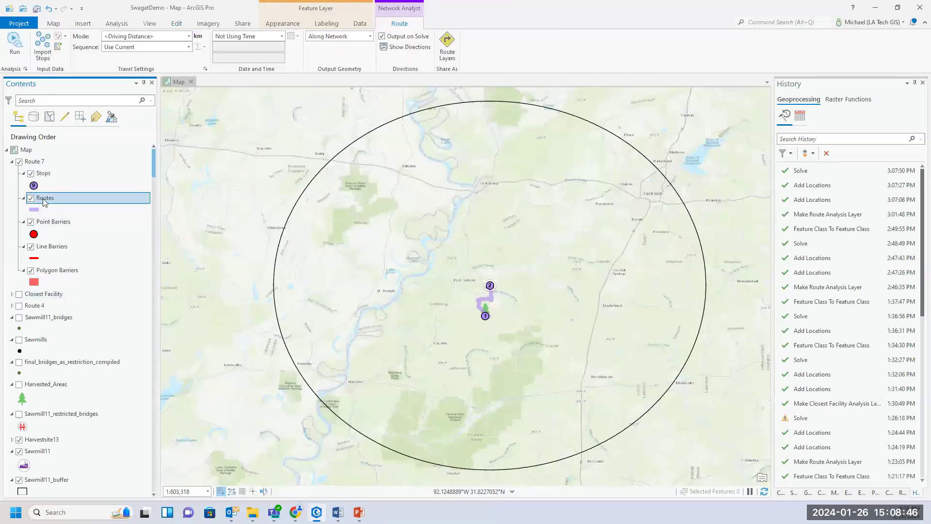
Export the Routes sublayer as a feature class named HA13toM11 and hide the Route 7 layer.
right_click(44, 201)
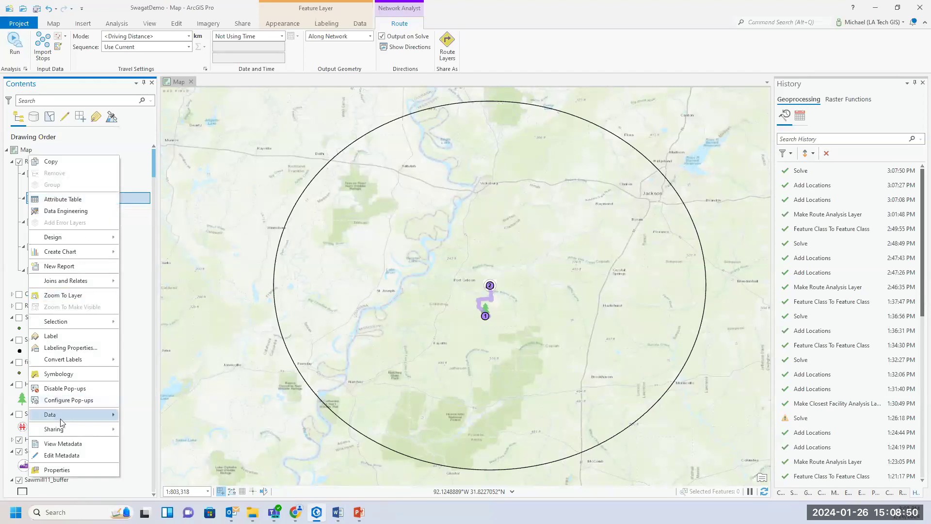
mouse_move(60, 420)
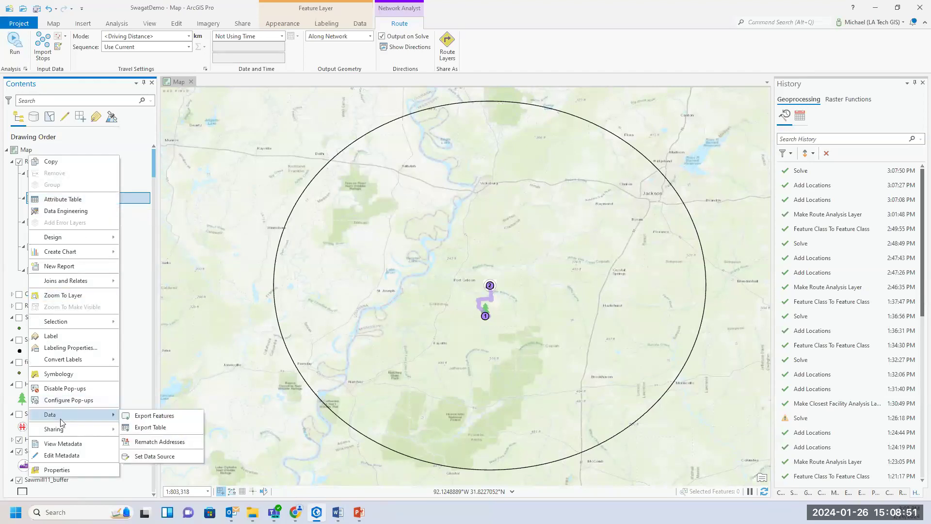
click(155, 416)
click(442, 201)
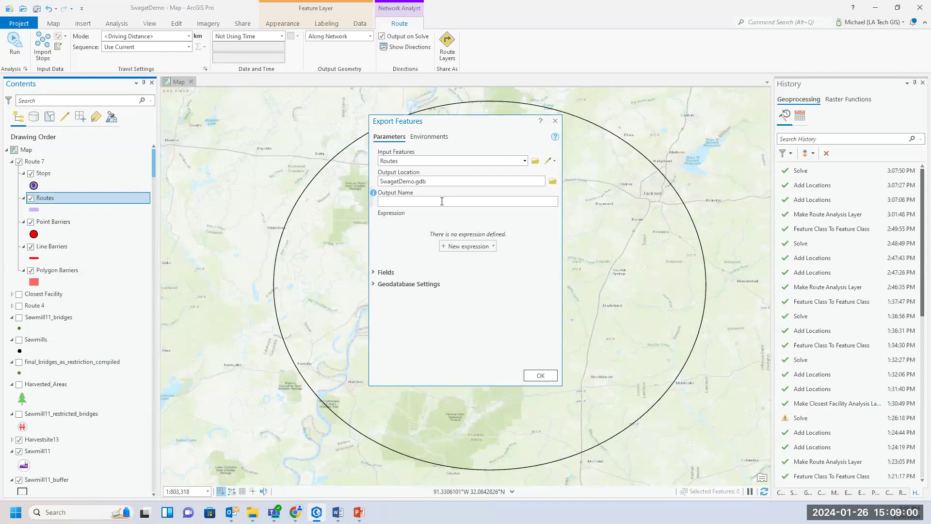
text(HA13toM11)
click(540, 375)
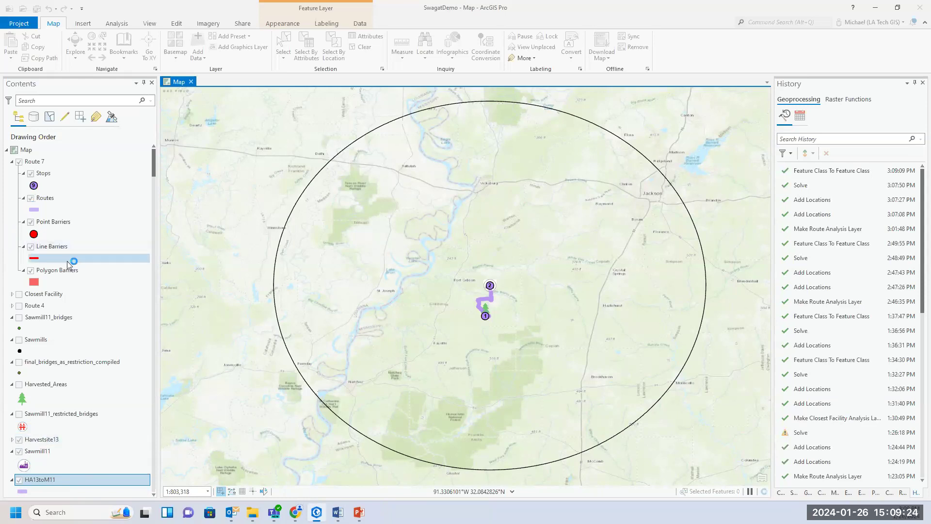
click(18, 162)
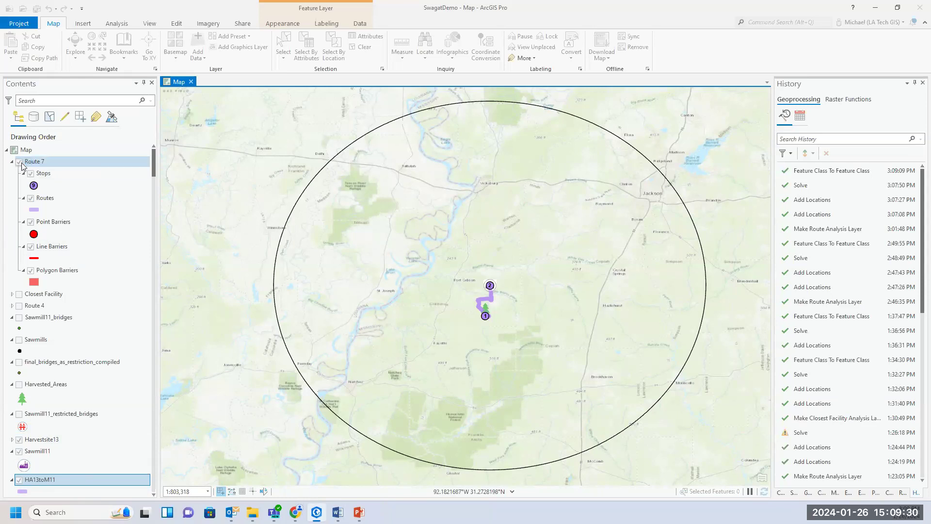
click(18, 162)
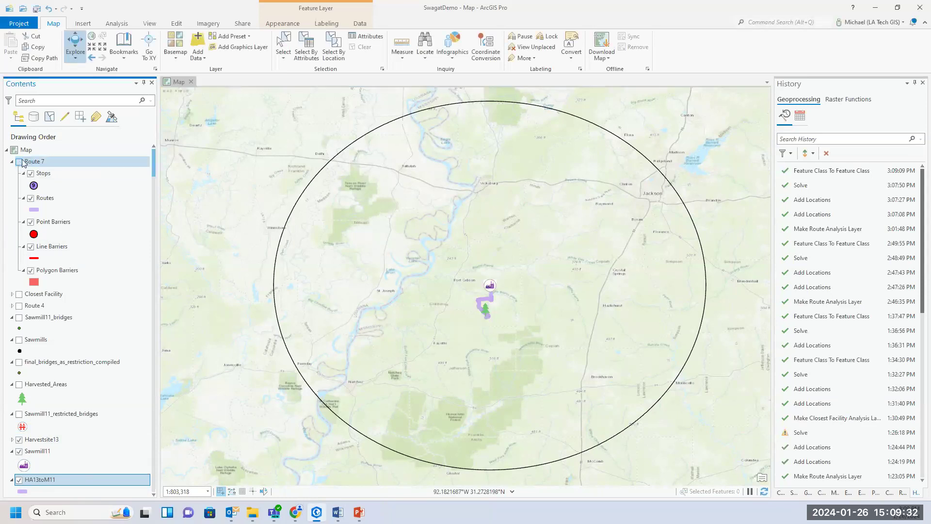
Turn the Route 7 layer back on and briefly display the Sawmill11_restricted_bridges layer before hiding it again.
scroll(120, 335, down, 1)
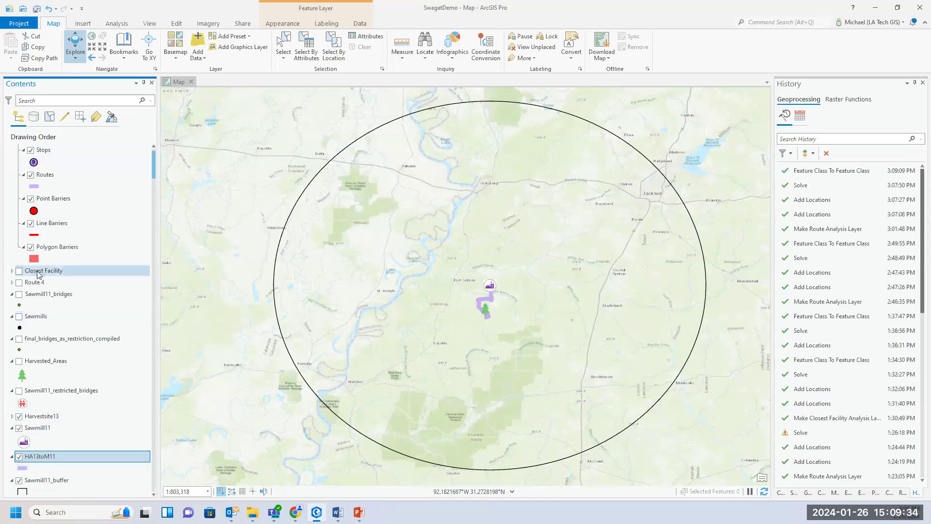
scroll(30, 204, up, 1)
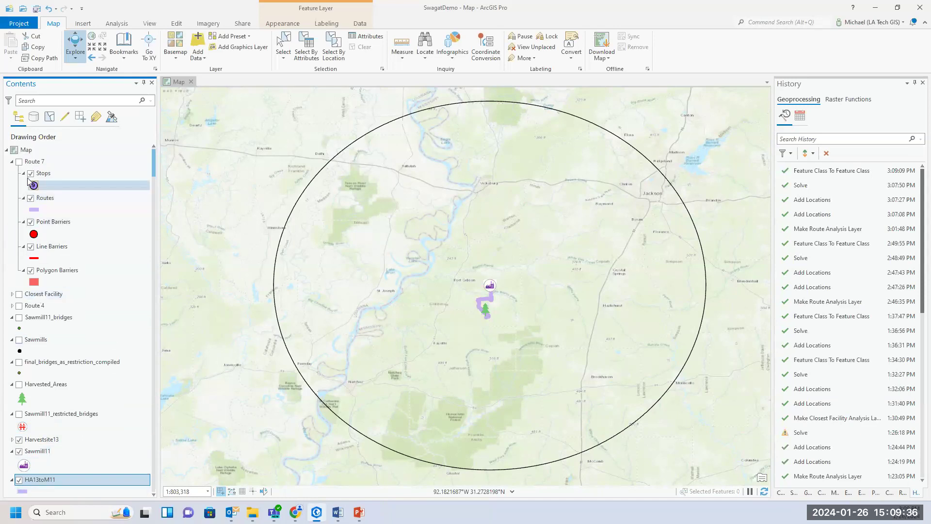
click(19, 162)
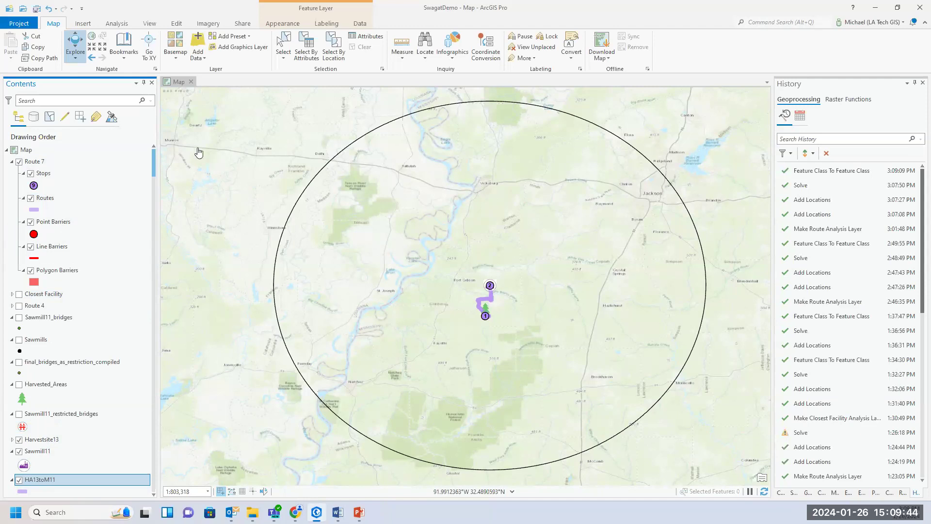
click(20, 415)
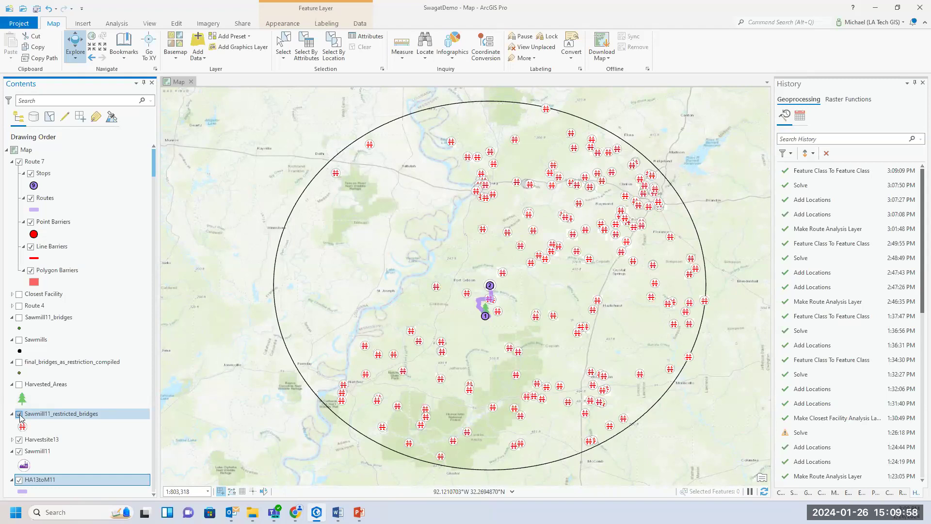
click(20, 415)
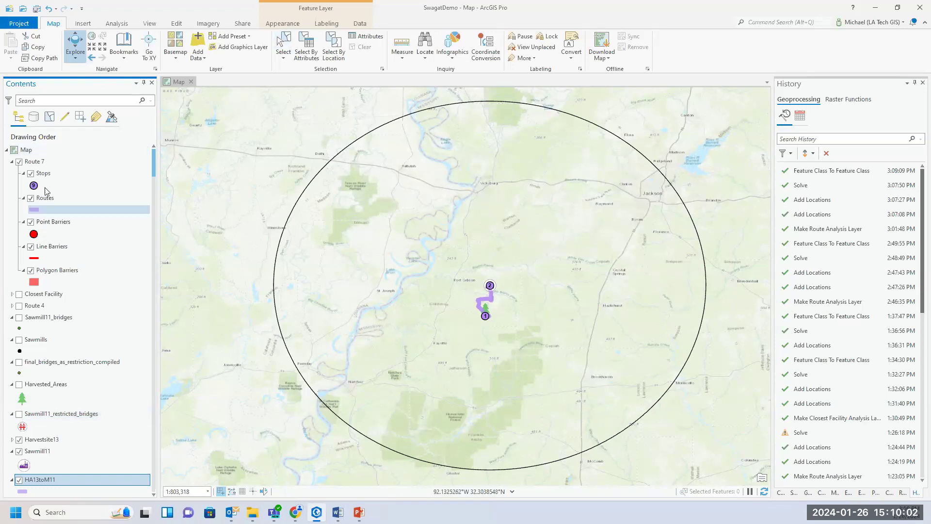
Import Sawmill11_restricted_bridges as point barriers into the Route 7 analysis layer, appending to existing locations.
click(34, 162)
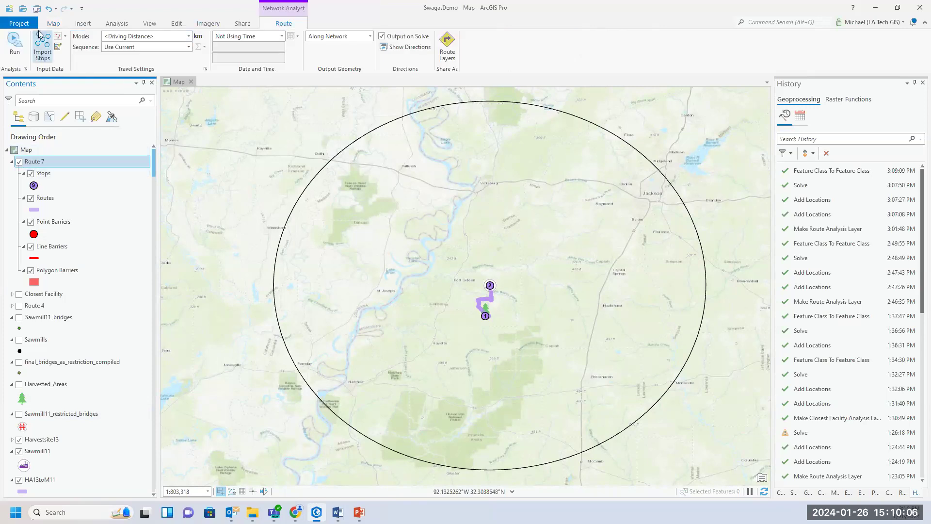
click(66, 37)
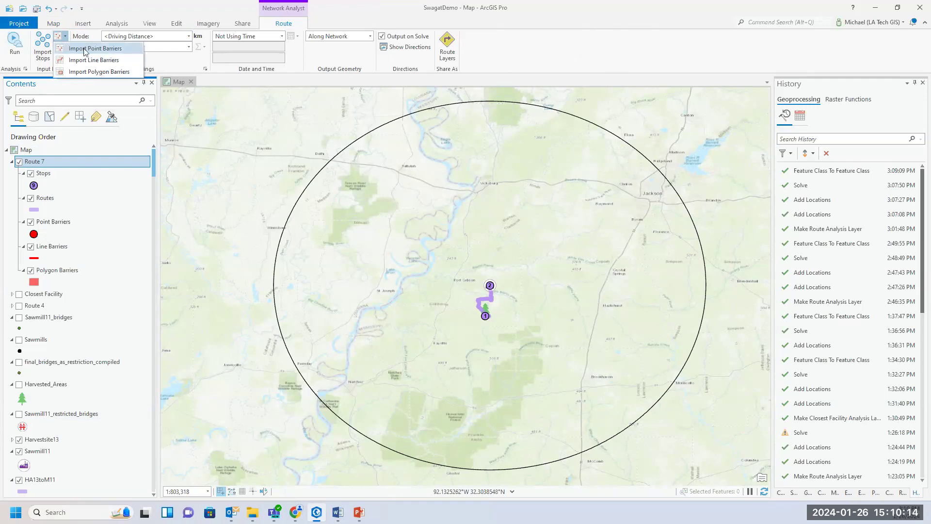
click(84, 48)
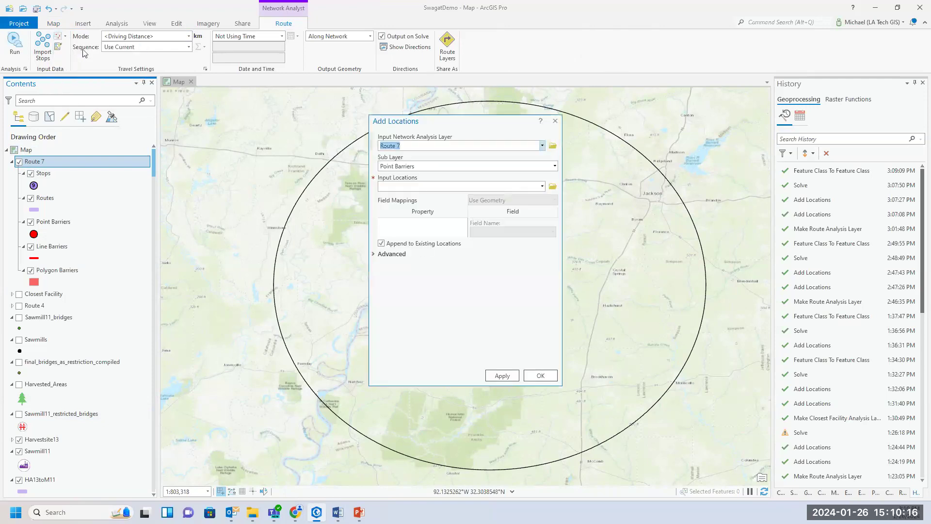
click(542, 187)
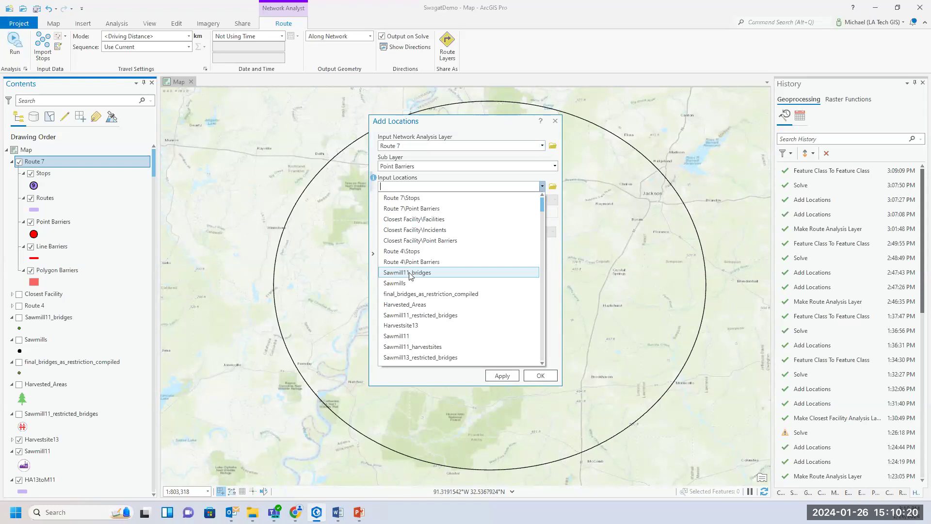
click(432, 315)
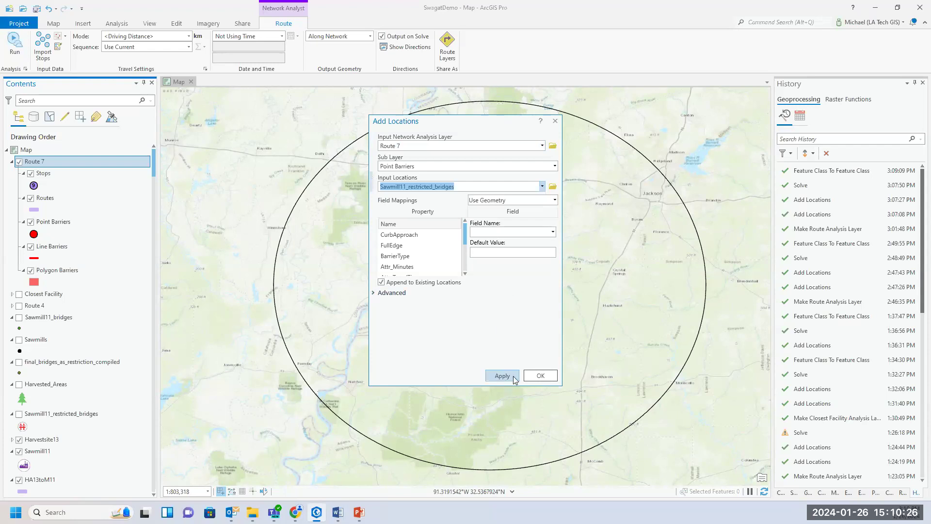
click(539, 377)
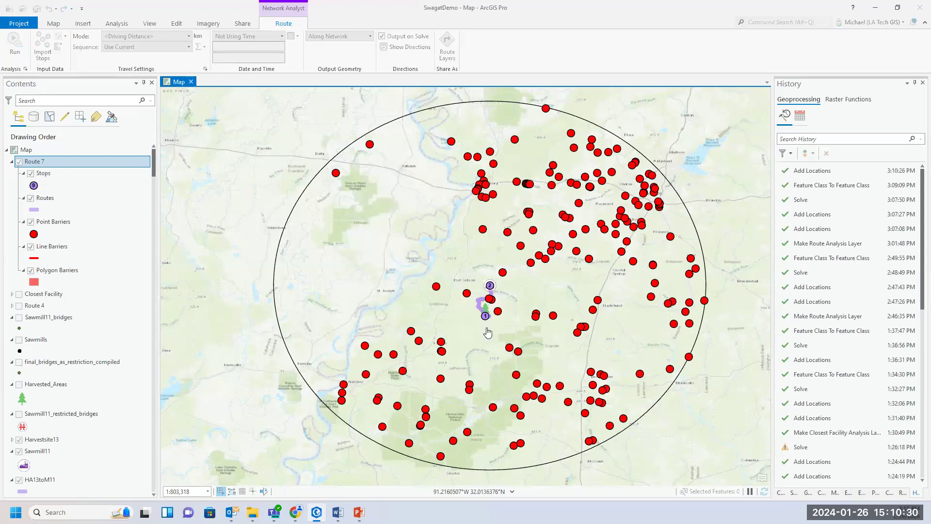
Examine where the imported point barriers lie along the route between the harvest site and the sawmill.
scroll(492, 306, up, 5)
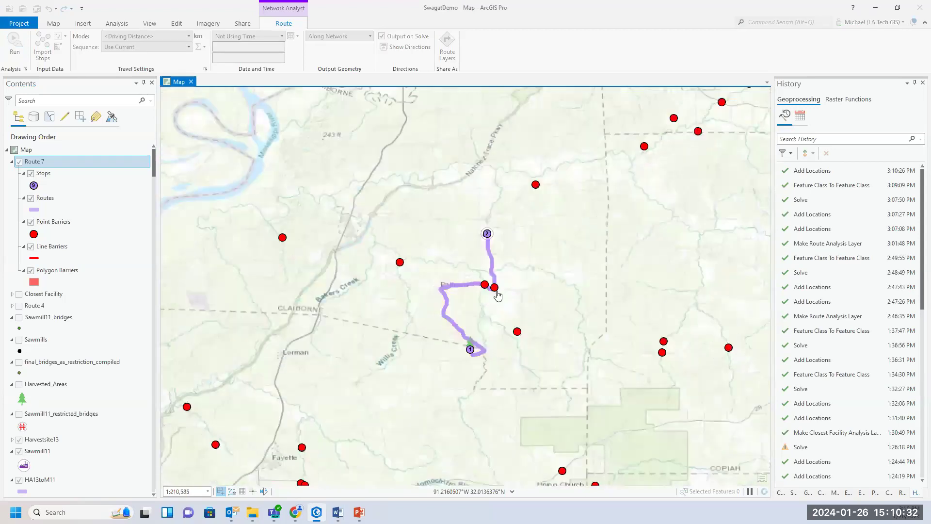
scroll(495, 294, up, 3)
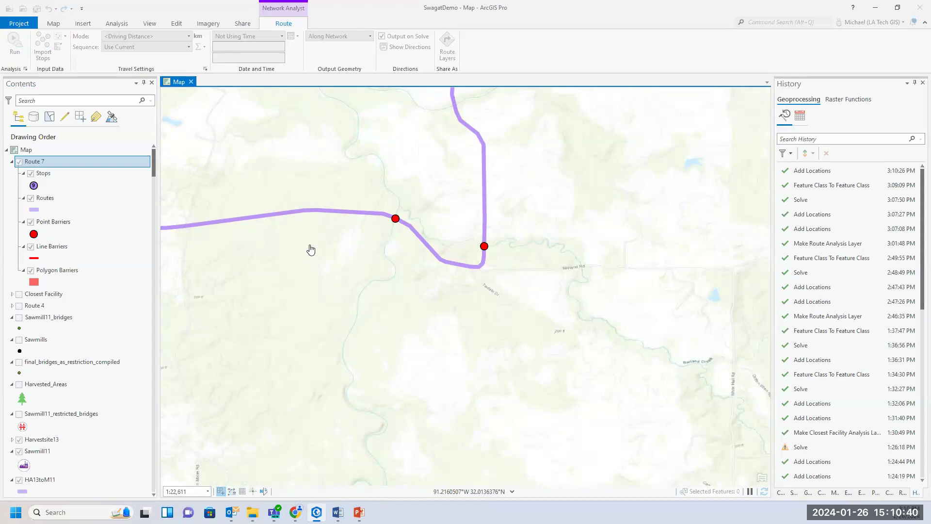
scroll(345, 270, down, 4)
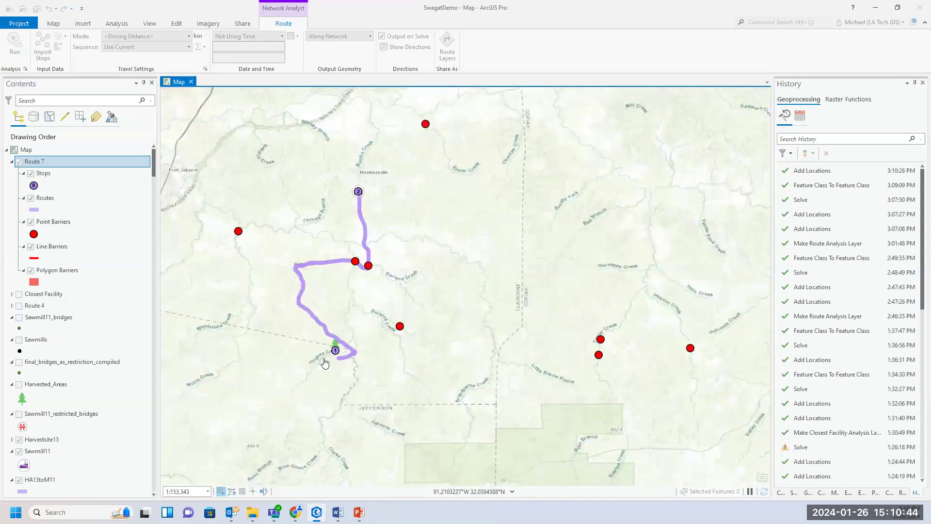
scroll(363, 204, down, 3)
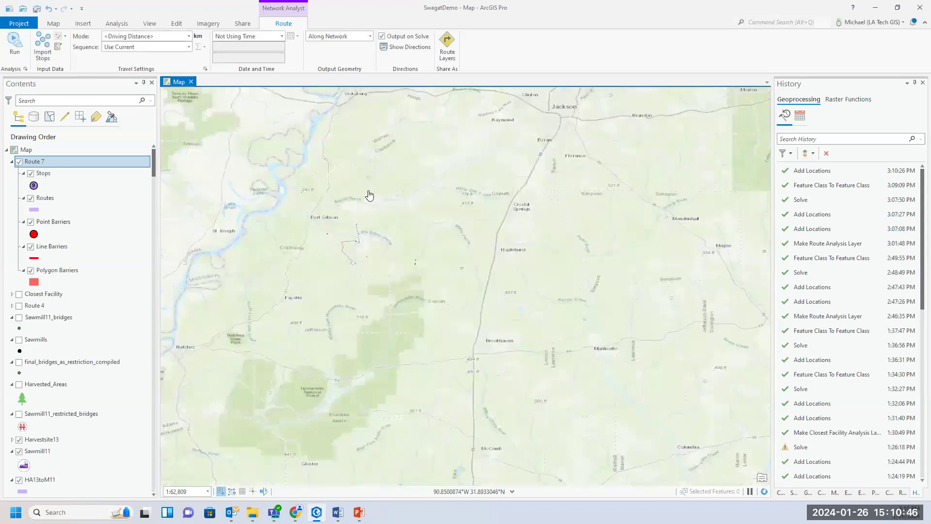
scroll(357, 228, up, 4)
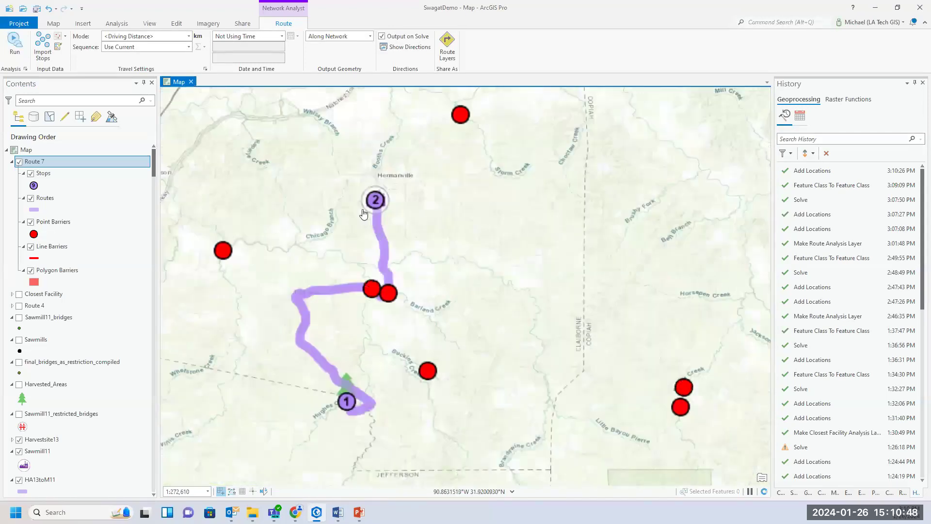
scroll(253, 227, down, 2)
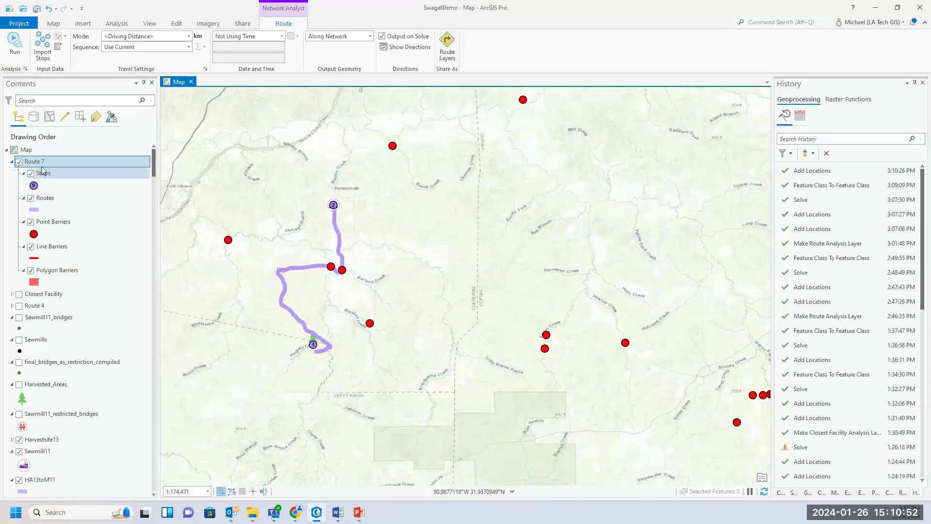
Solve Route 7 again with the restricted bridges acting as point barriers.
click(15, 43)
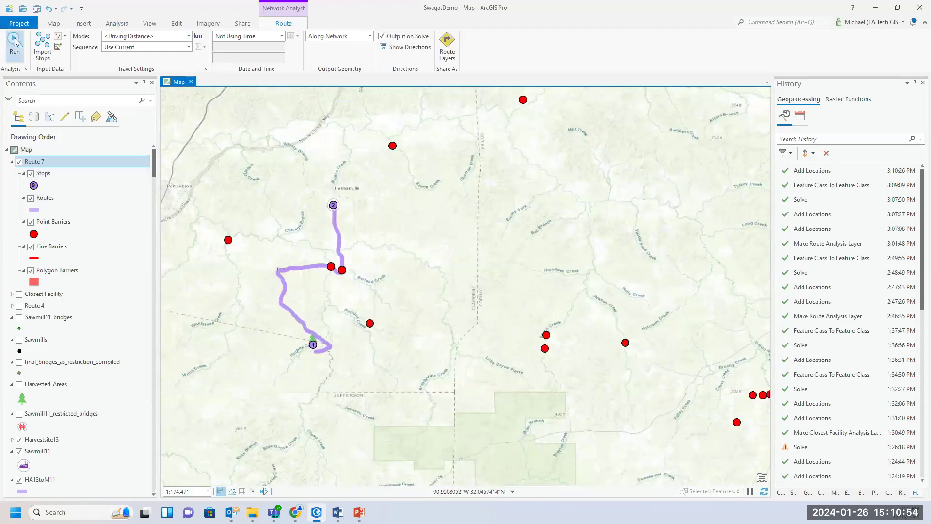
scroll(485, 257, down, 3)
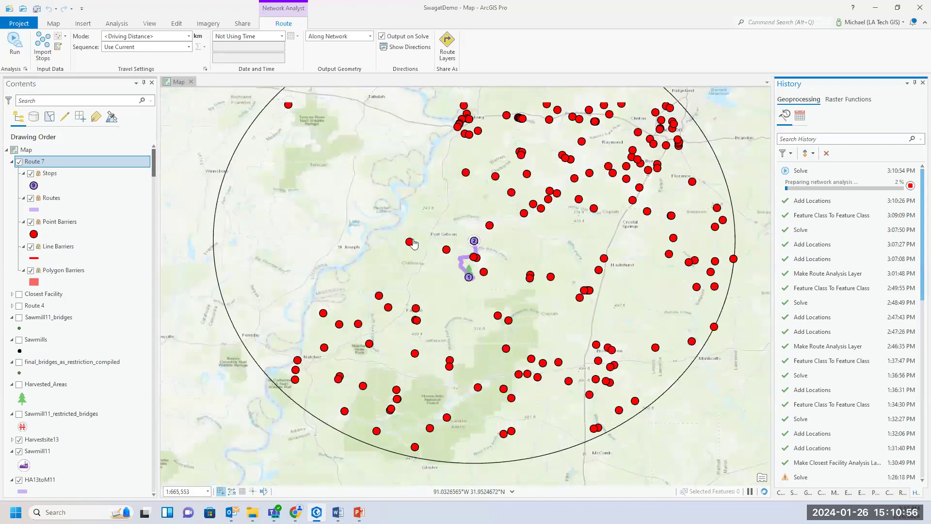
scroll(412, 244, up, 1)
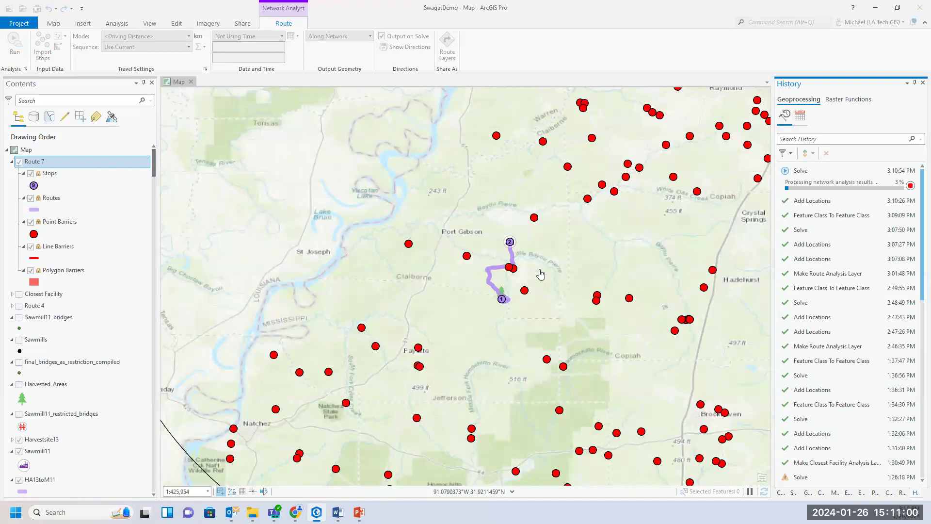
scroll(533, 285, up, 2)
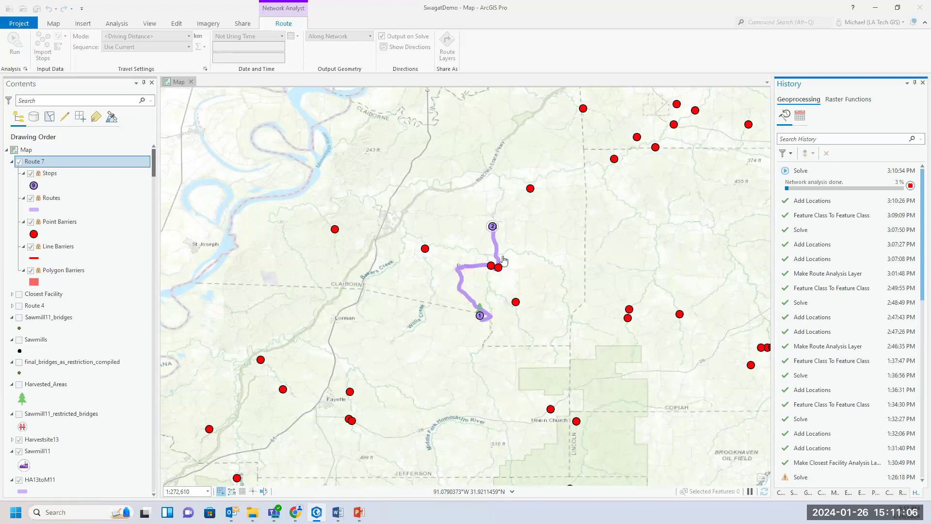
click(27, 482)
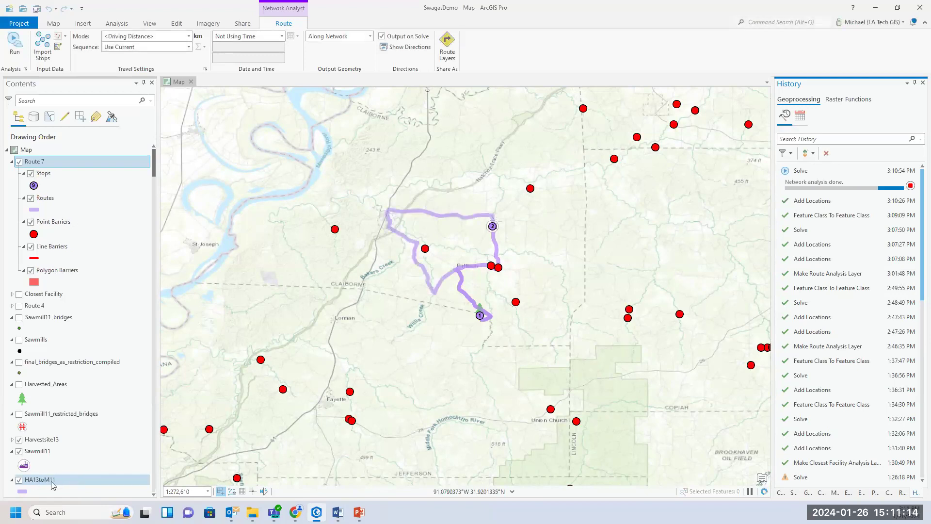
click(24, 491)
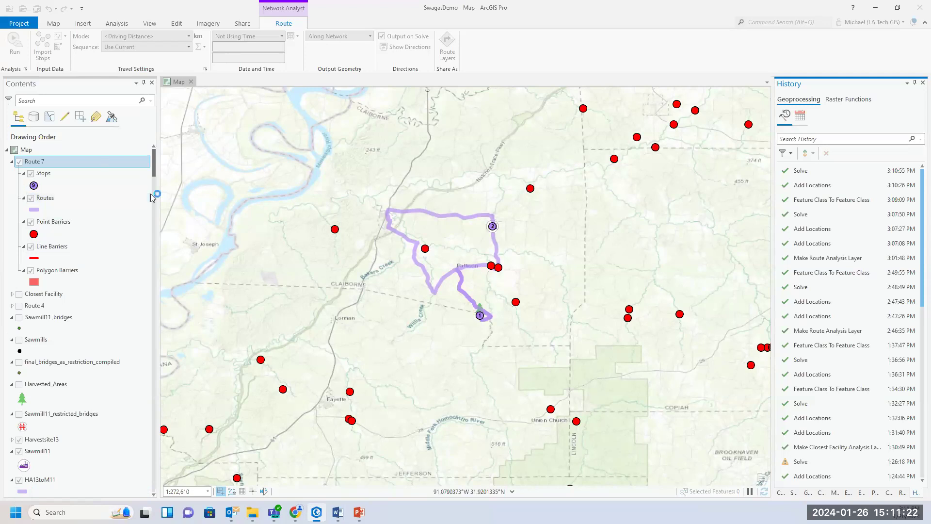
Export the Routes sublayer to SwagatDemo.gdb as a feature class named HA13toM11_Alt.
right_click(47, 199)
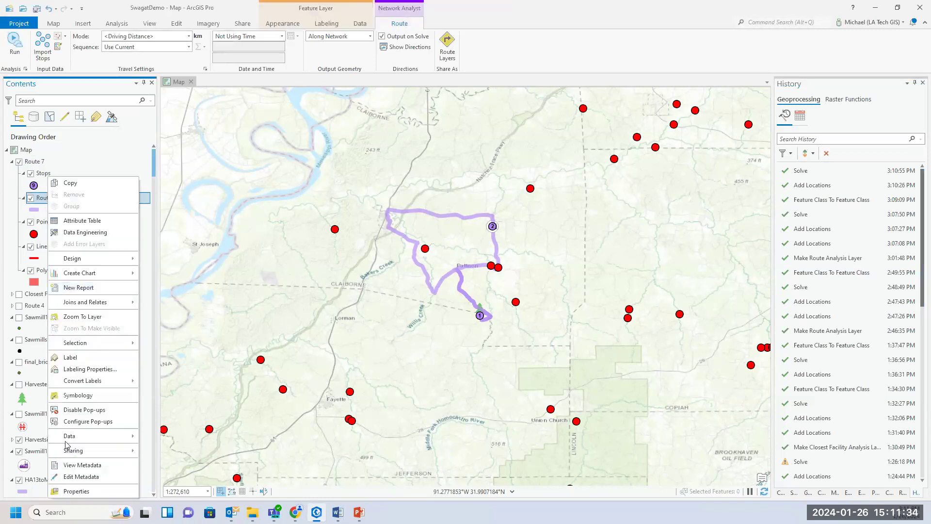
mouse_move(67, 441)
click(154, 437)
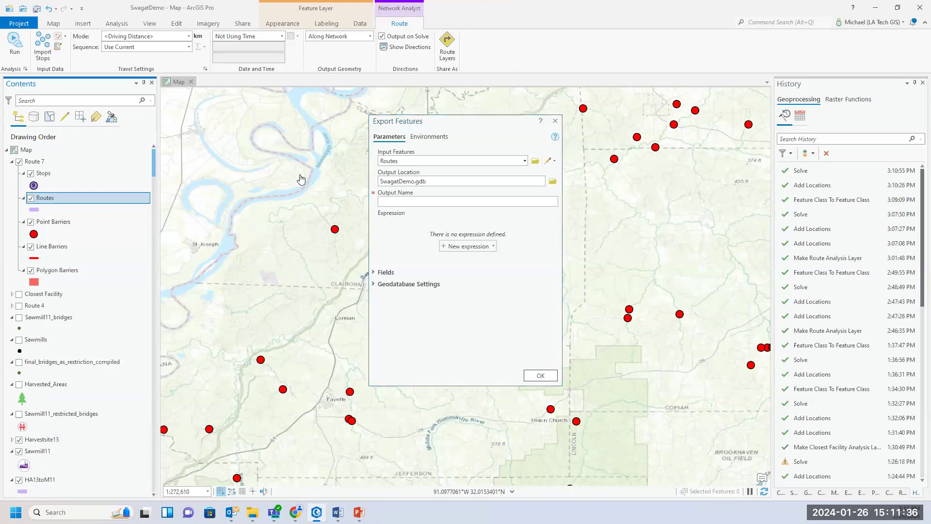
click(444, 202)
text(HA)
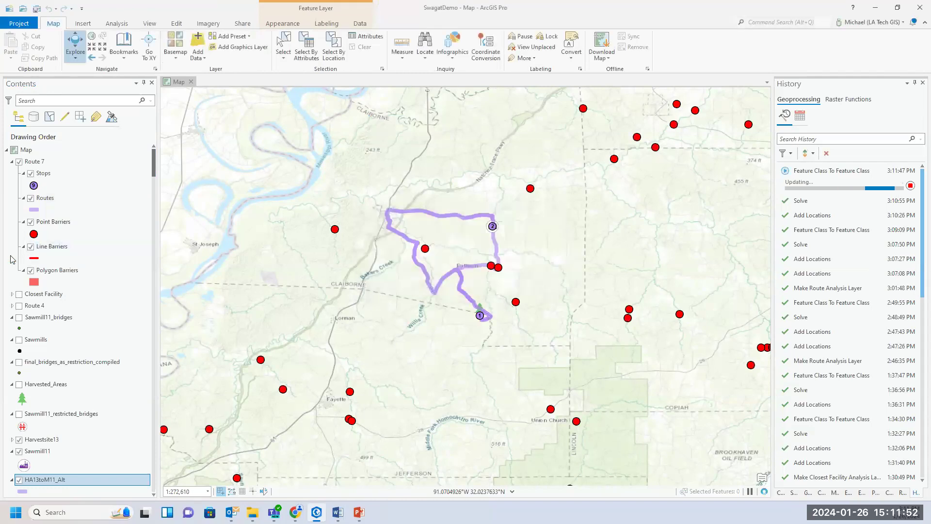
Check the Total_Kilometers value in the attribute table of the HA13toM11_Alt layer, and close the table.
click(43, 199)
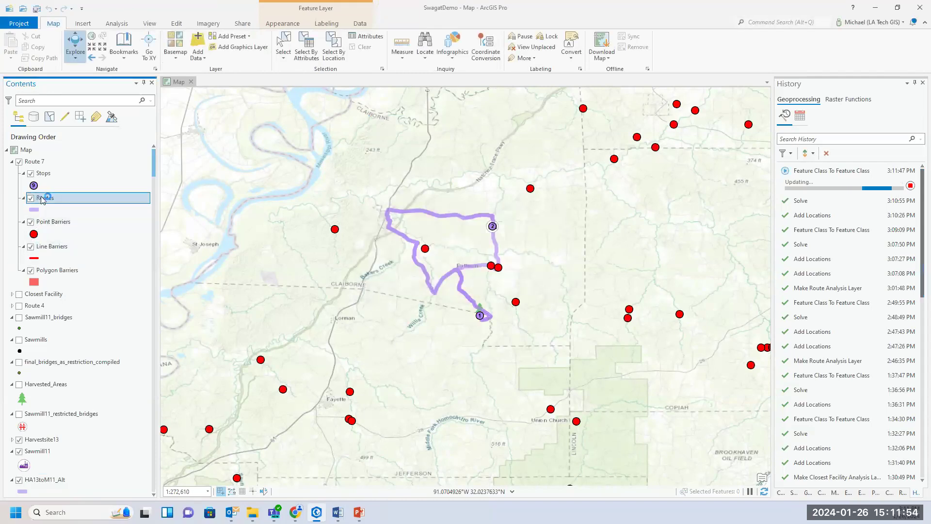
right_click(42, 199)
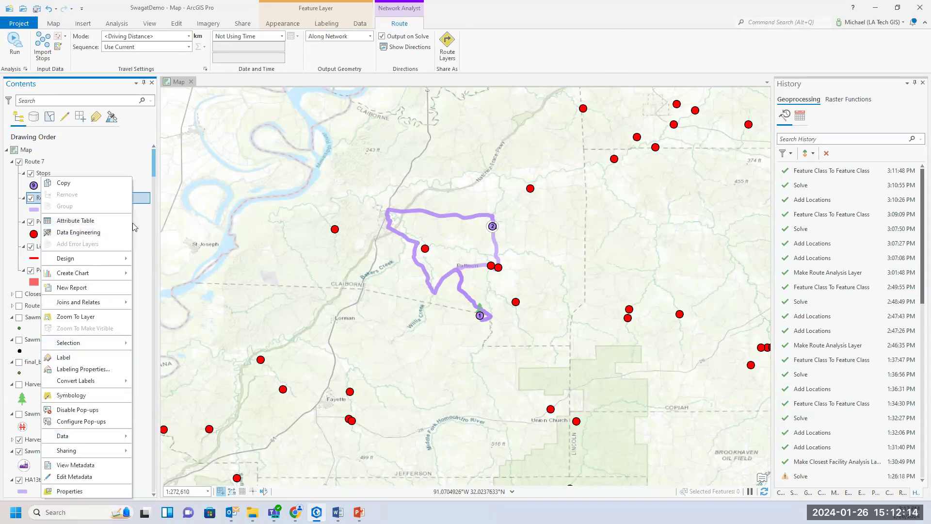
click(145, 234)
scroll(110, 426, down, 1)
right_click(47, 453)
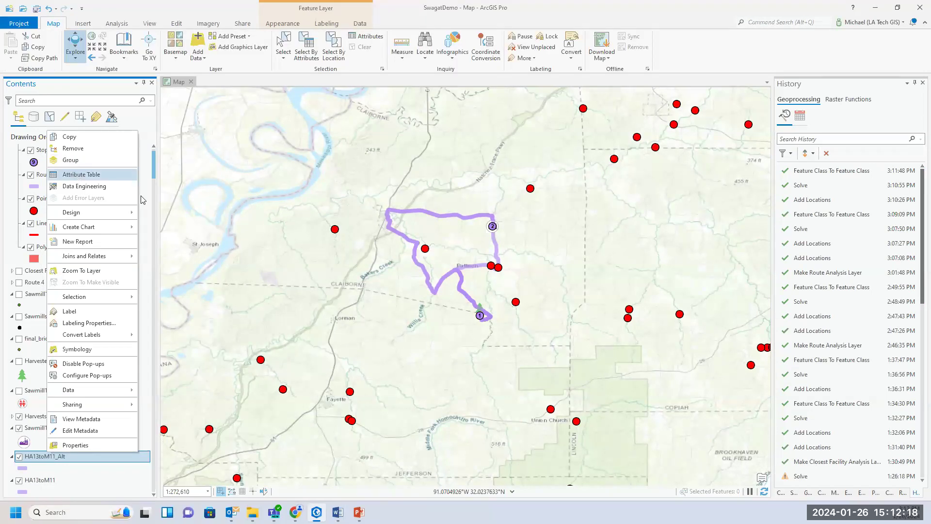
click(79, 175)
drag(452, 480, 813, 453)
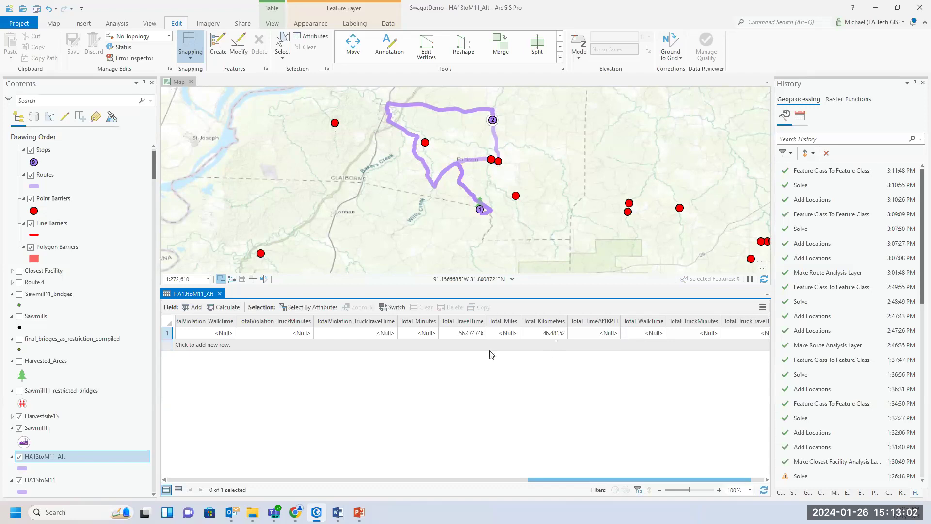
click(220, 293)
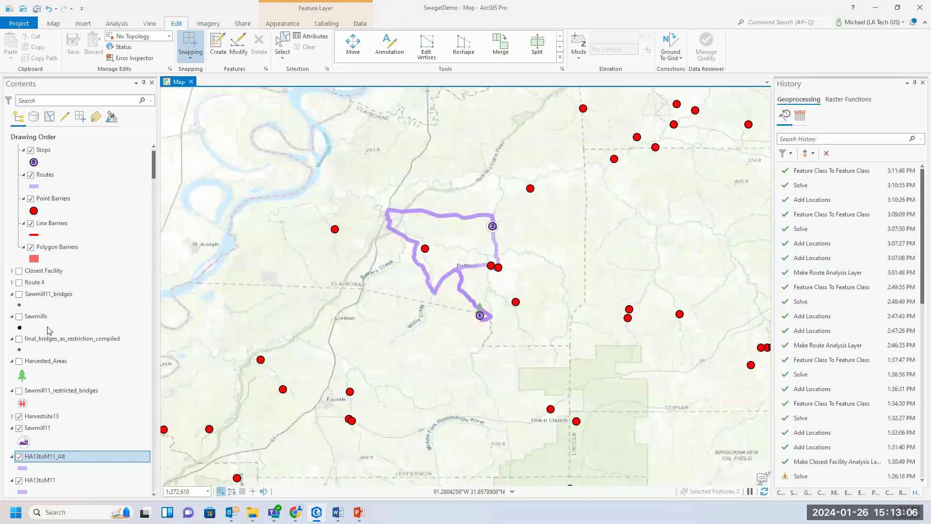
Hide the Route 7 layer and set the line color of the HA13toM11 layer to red.
scroll(42, 214, up, 1)
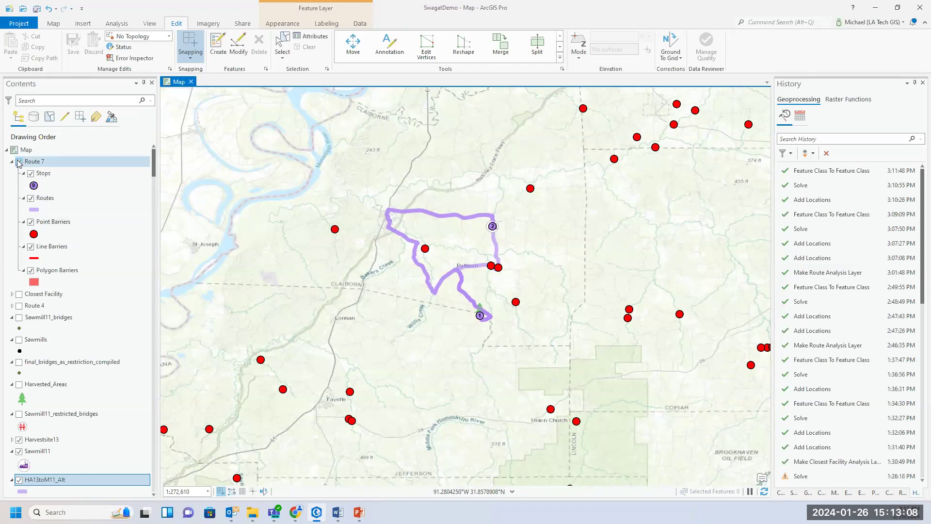
click(19, 162)
scroll(27, 477, down, 2)
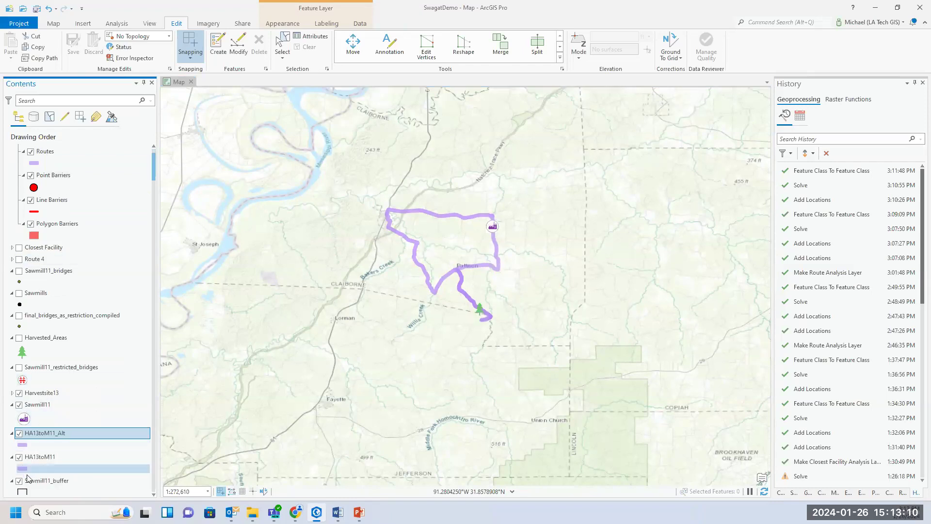
click(23, 469)
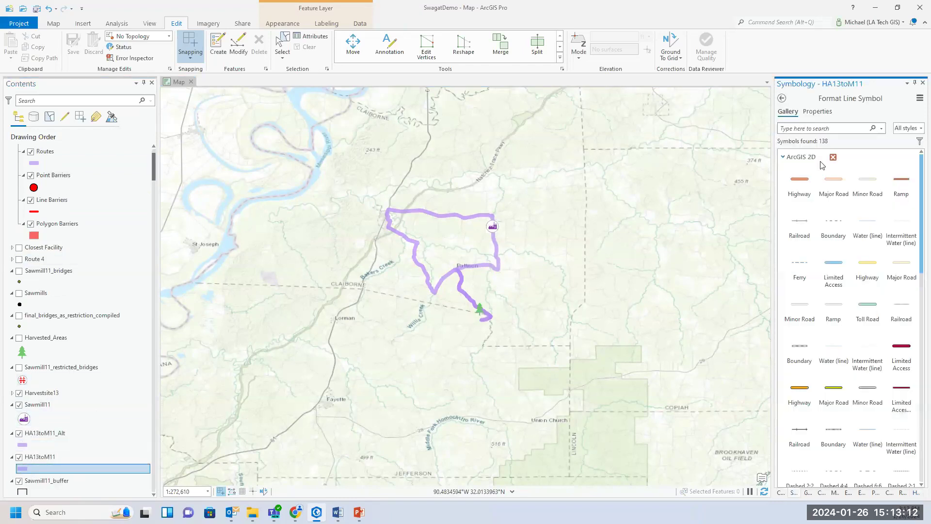
click(819, 111)
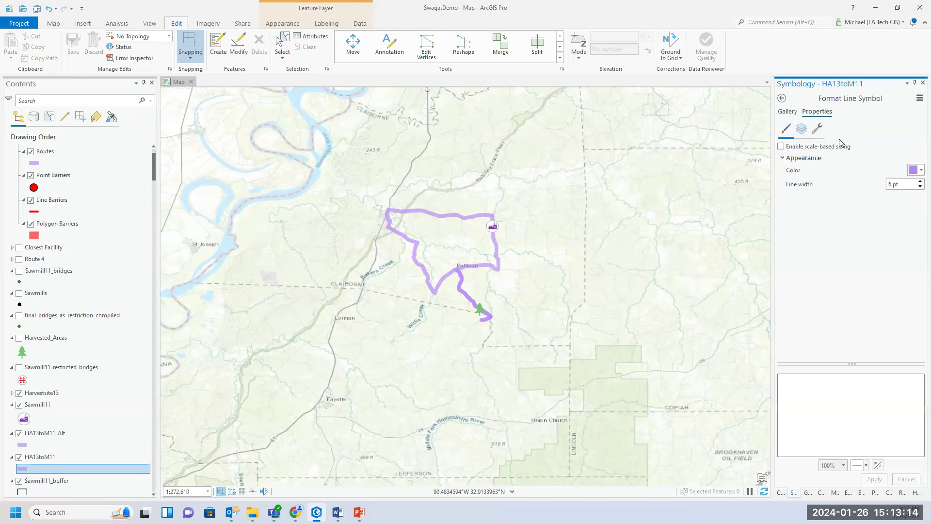
click(916, 169)
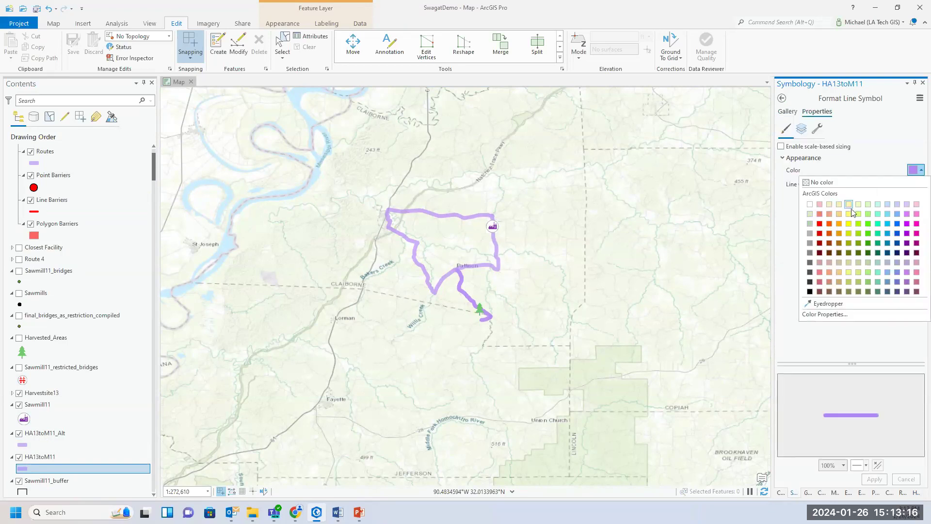
click(830, 224)
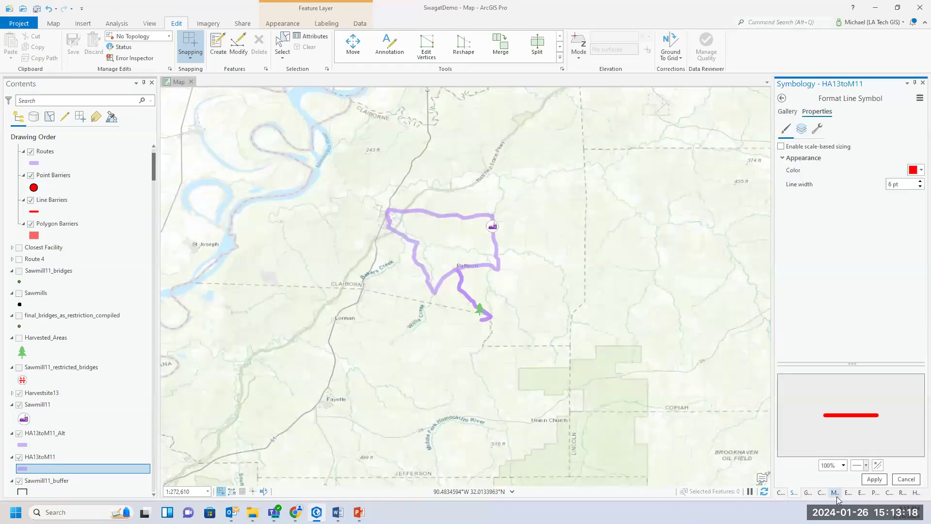
click(874, 479)
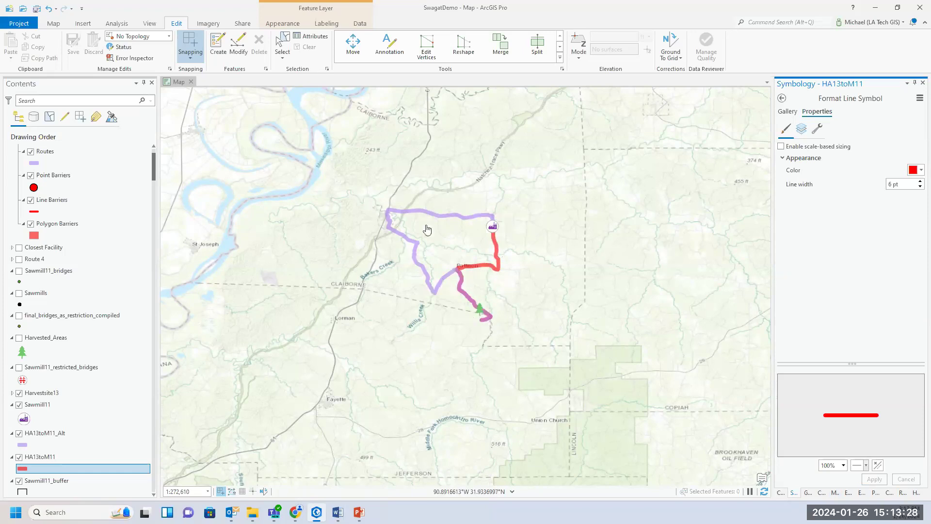
Examine how the alternative route through Port Gibson diverges from the original route between the harvest site and the sawmill.
scroll(389, 211, up, 1)
scroll(389, 210, up, 5)
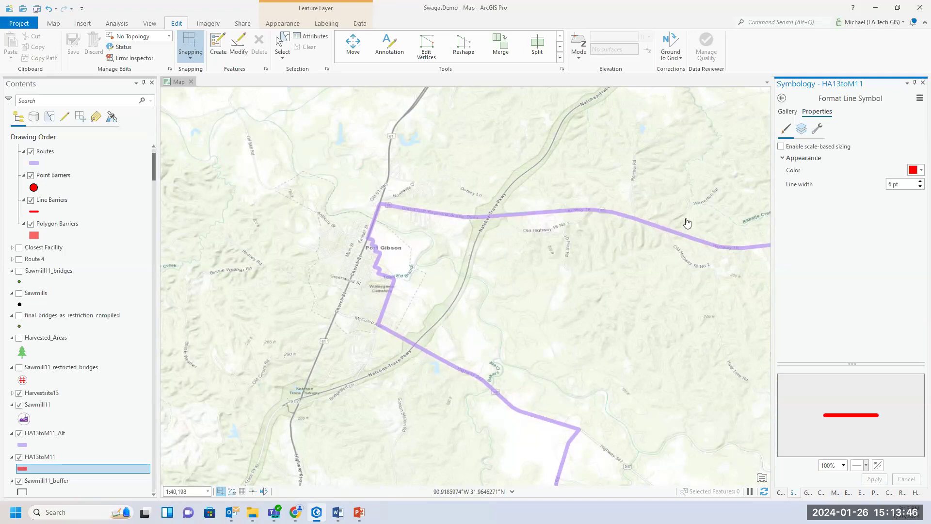
scroll(638, 327, down, 3)
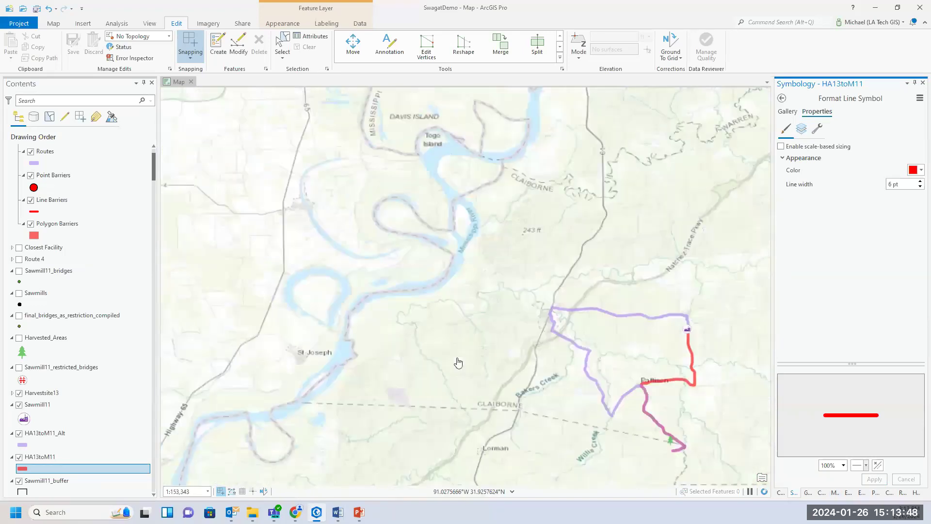
scroll(458, 362, down, 2)
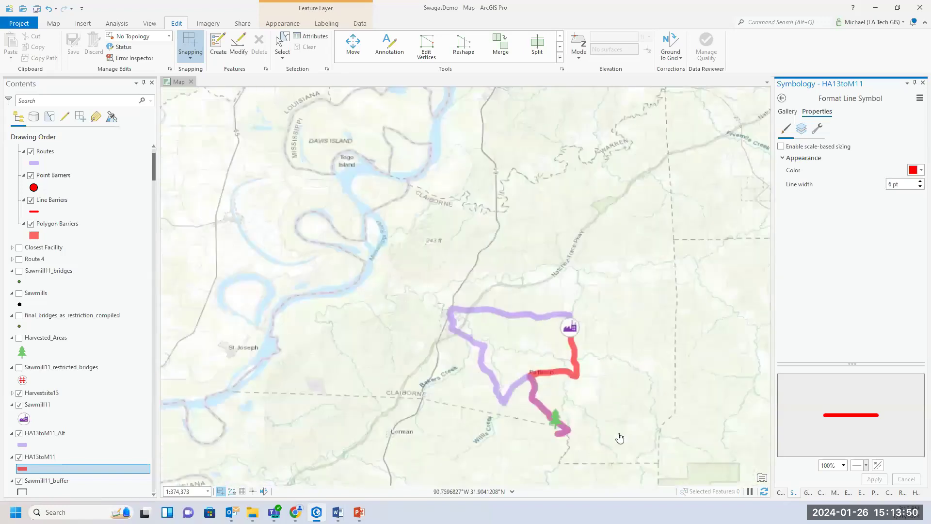
scroll(619, 438, up, 2)
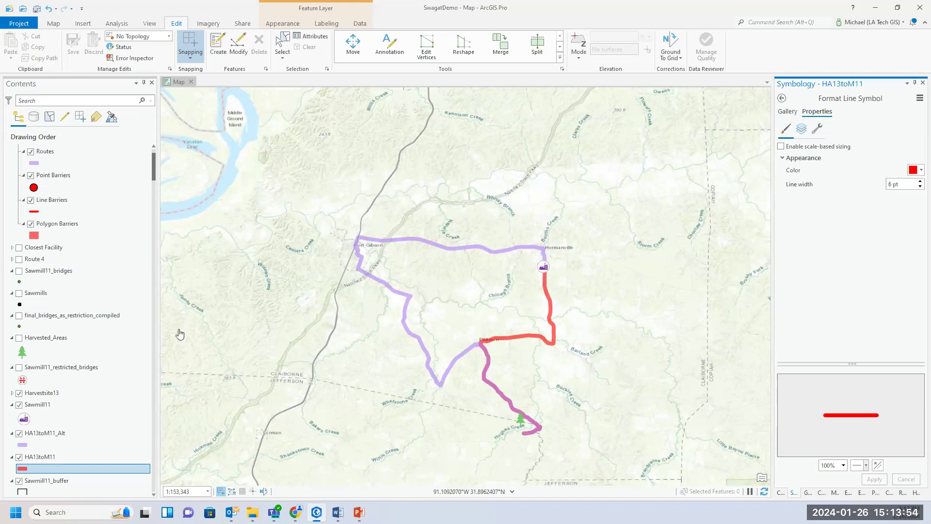
Hide the HA13toM11_Alt and HA13toM11 layers and collapse the Route 7 group.
click(18, 433)
click(19, 456)
scroll(46, 291, up, 2)
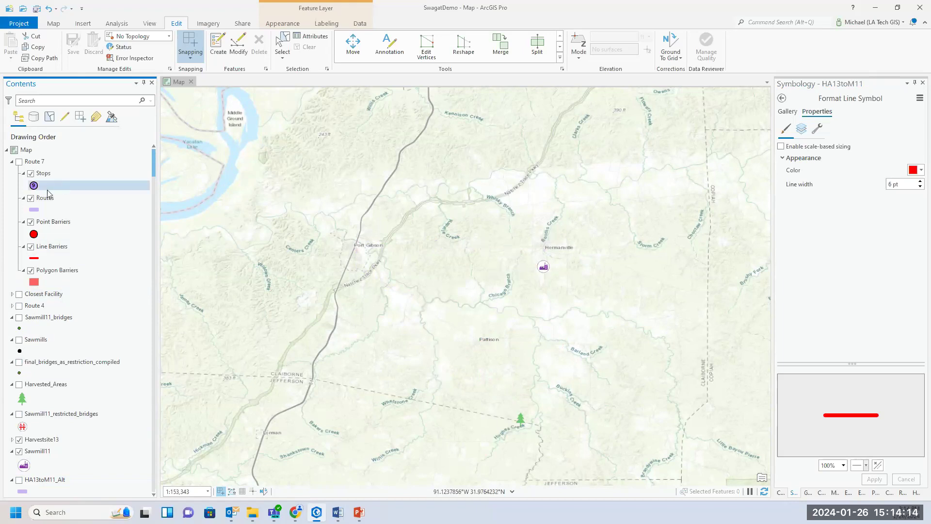
click(14, 165)
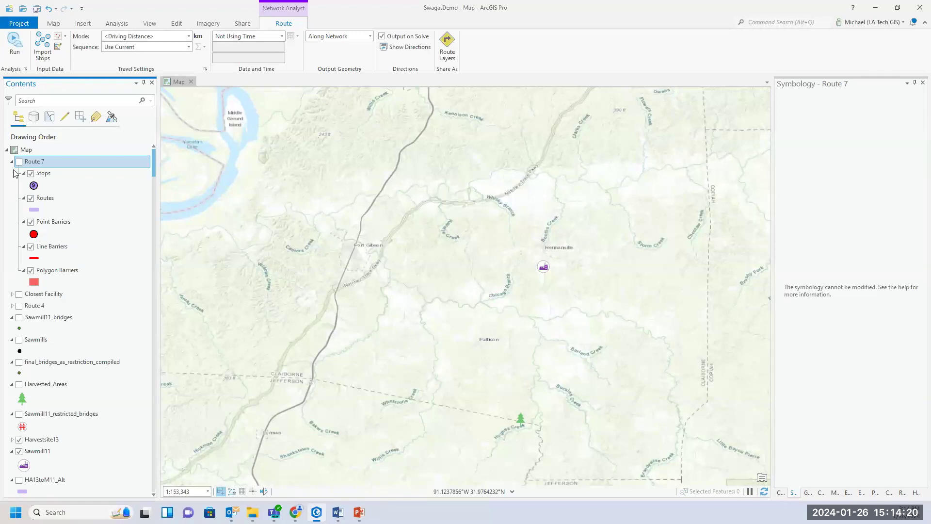
click(11, 161)
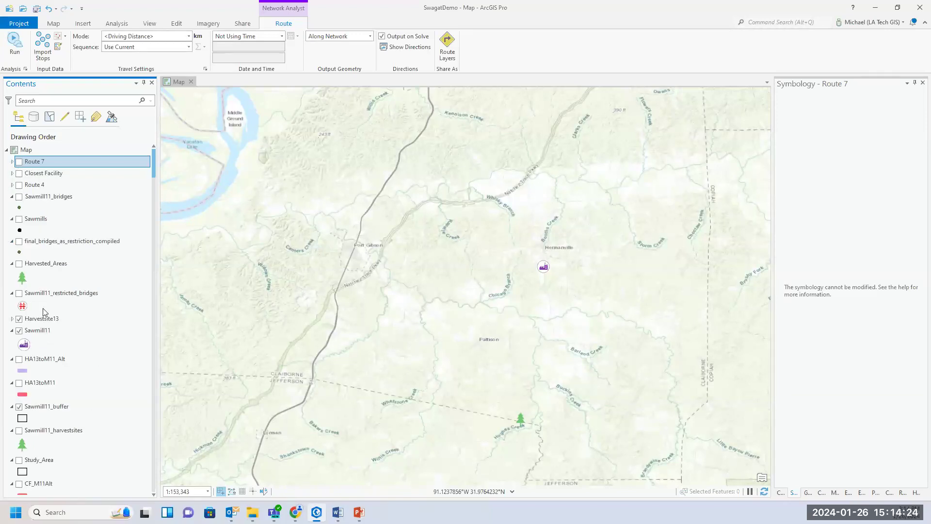
Show the Sawmill11_harvestsites layer and bring the whole Sawmill11 buffer into view.
click(45, 432)
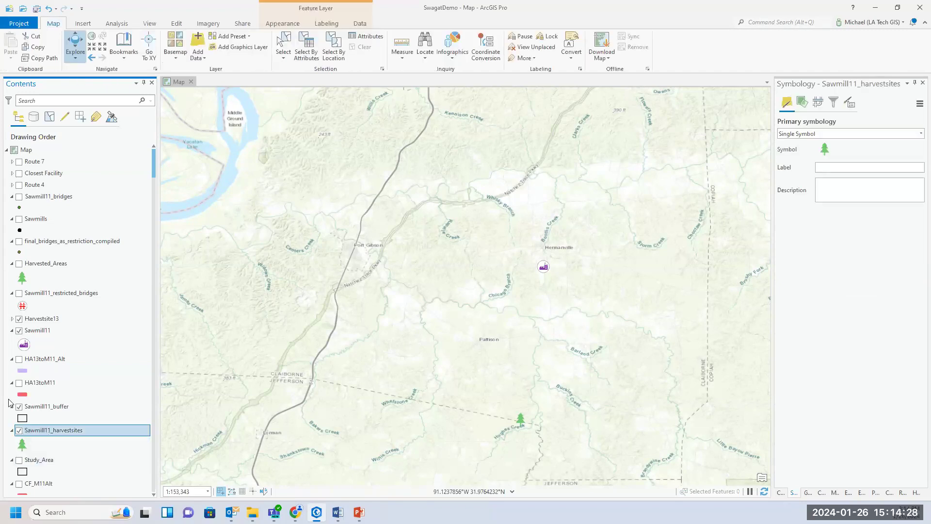
scroll(436, 312, down, 5)
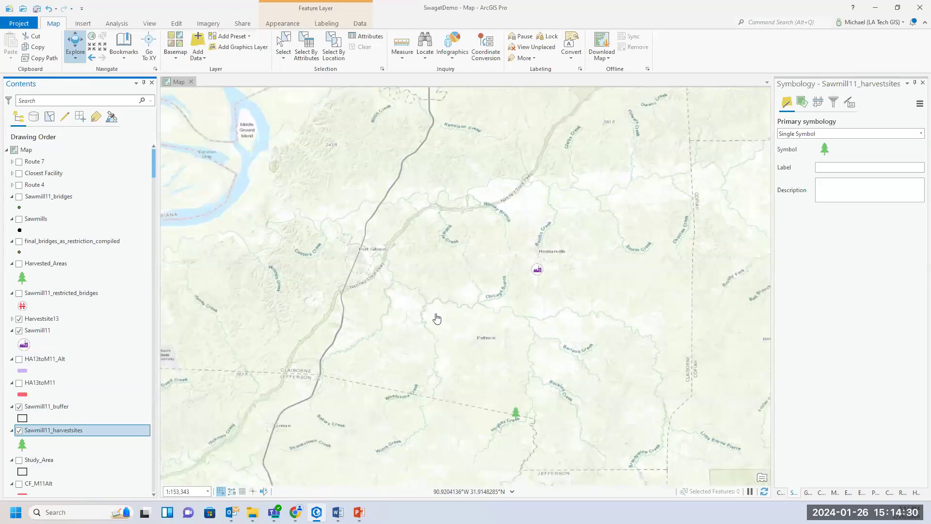
scroll(560, 325, down, 3)
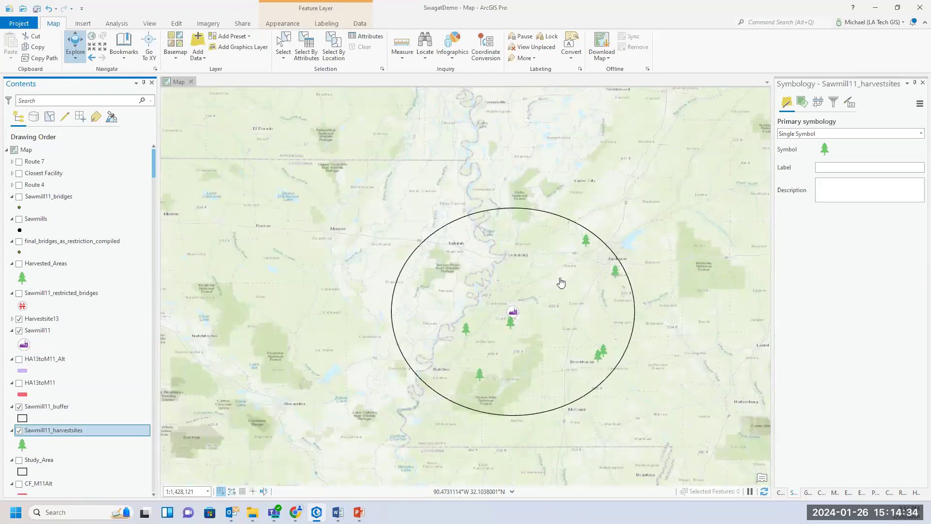
scroll(613, 330, up, 2)
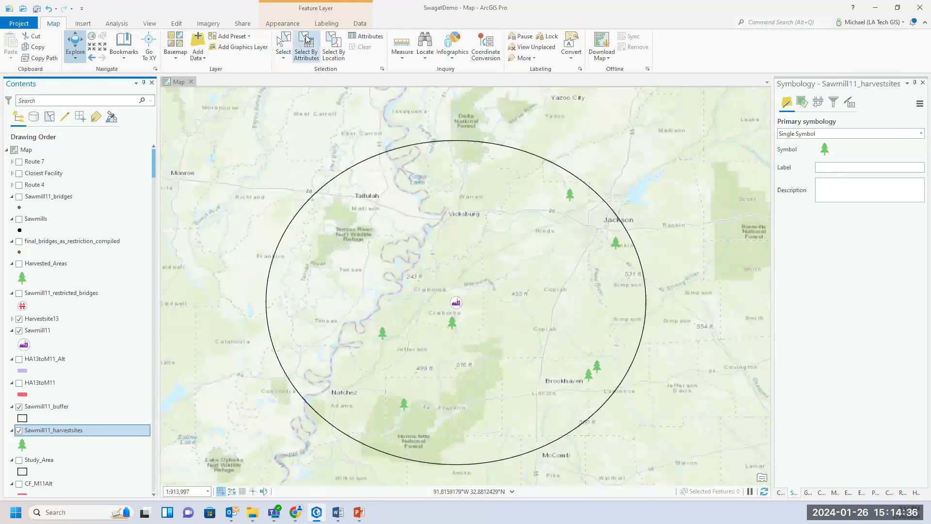
Show the existing Closest Facility layer with its Point Barriers sublayer hidden, and display its analysis settings.
click(116, 24)
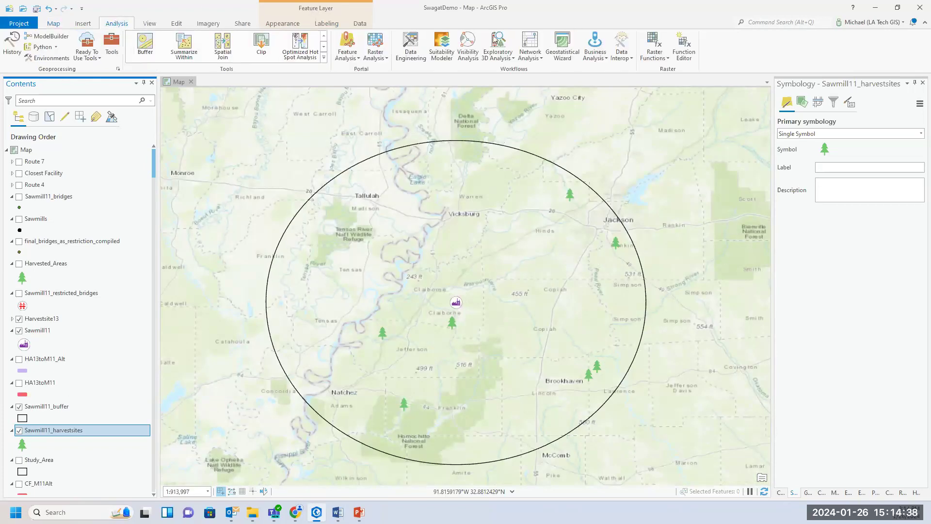
click(540, 59)
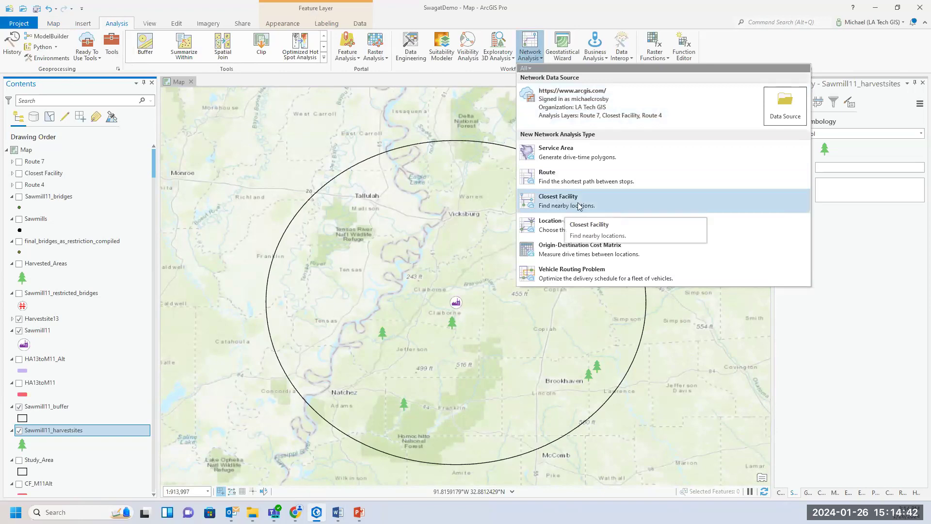
click(18, 174)
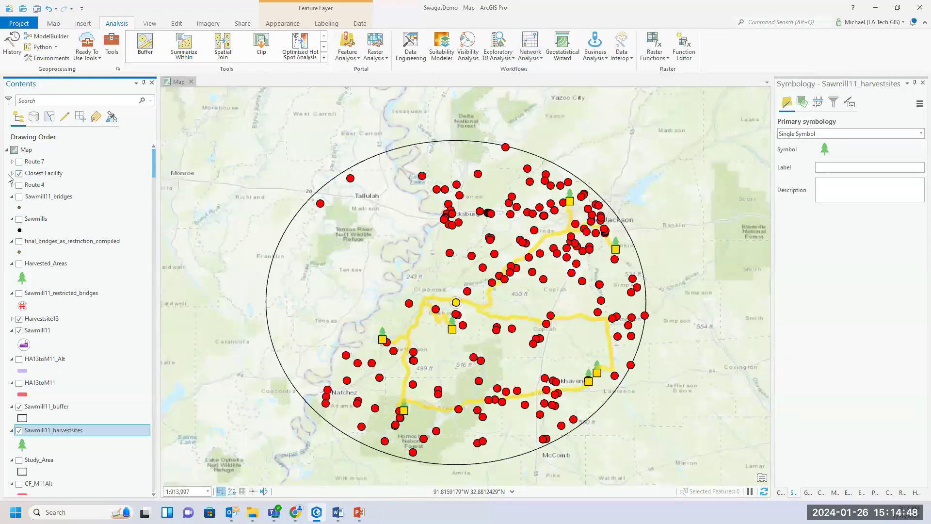
click(13, 173)
click(31, 258)
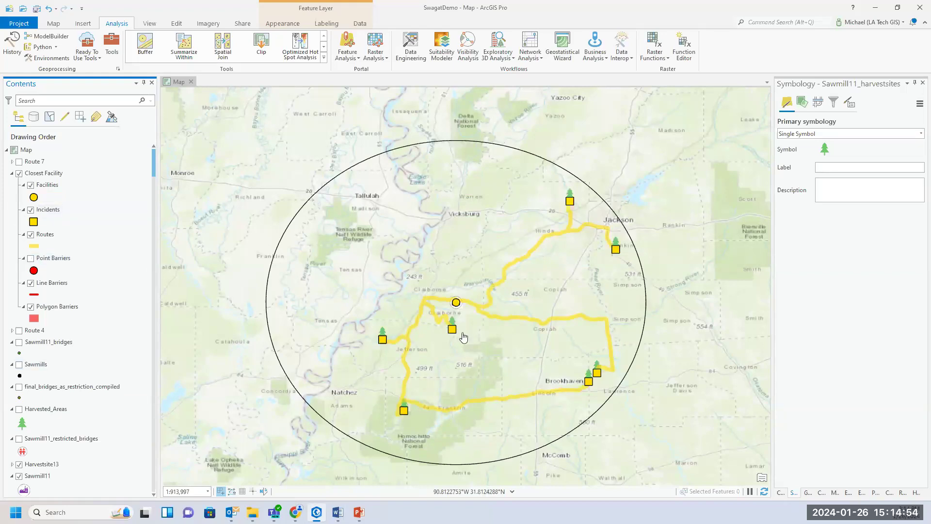
click(43, 173)
click(287, 23)
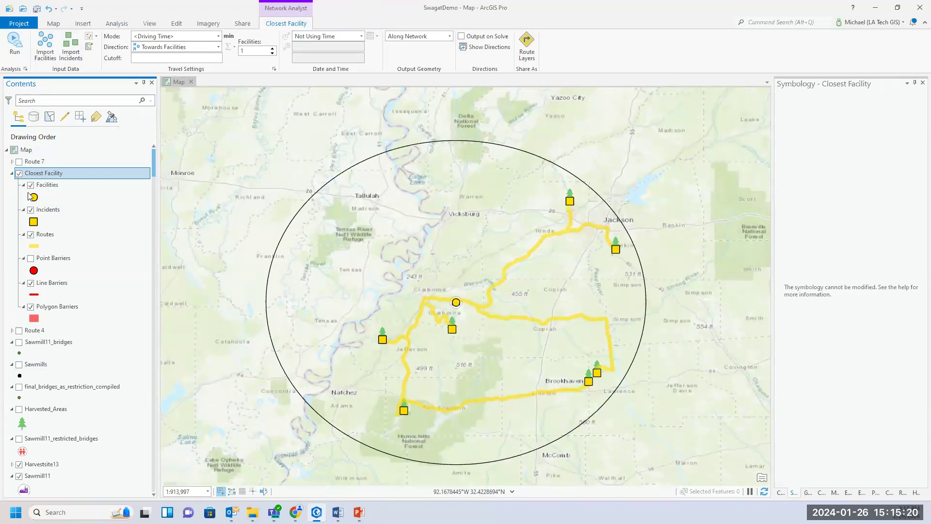
Hide the Routes sublayer of Closest Facility and show the exported CF_M11 routes instead.
click(31, 234)
scroll(53, 366, down, 3)
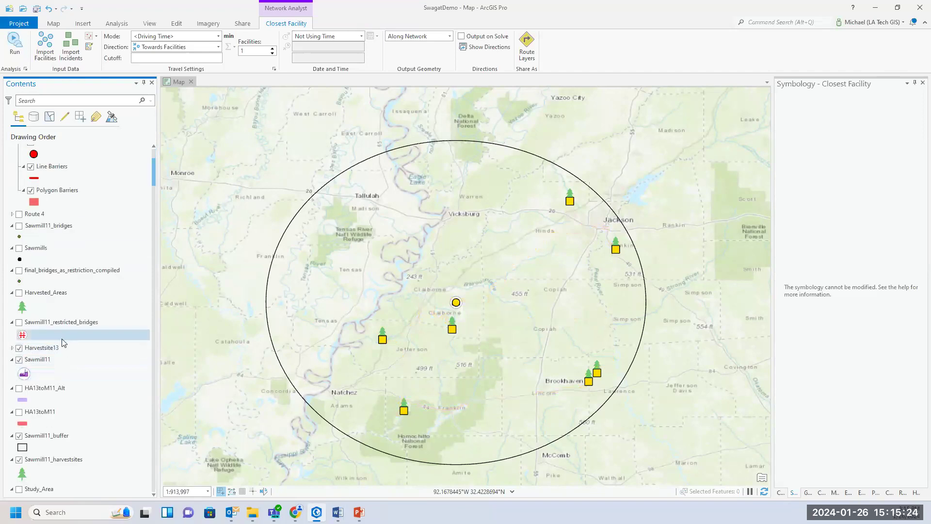
scroll(62, 339, down, 2)
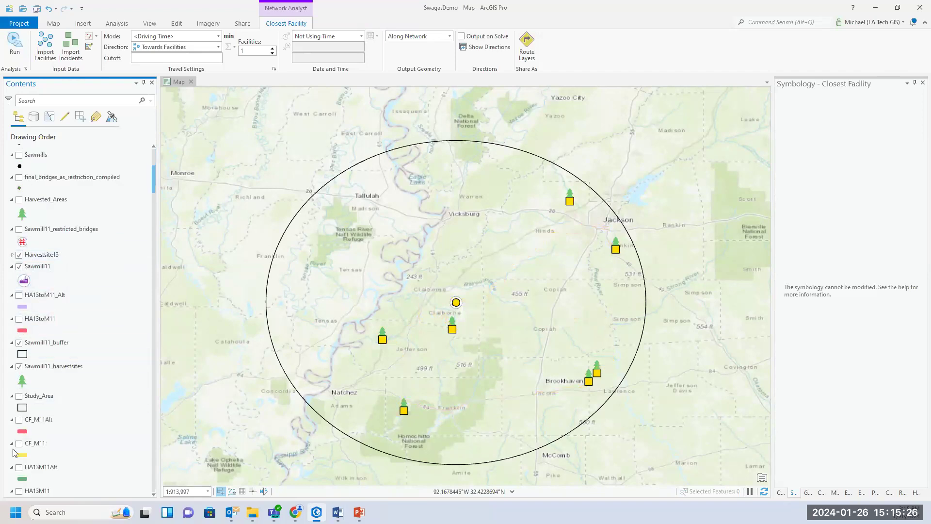
click(19, 443)
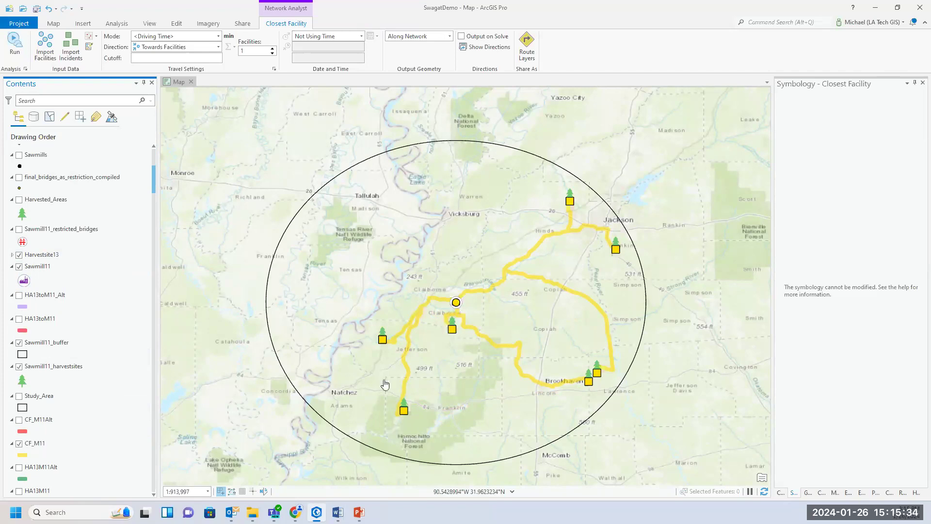
Show the Closest Facility Point Barriers sublayer and the CF_M11Alt routes over the CF_M11 routes.
scroll(54, 228, up, 3)
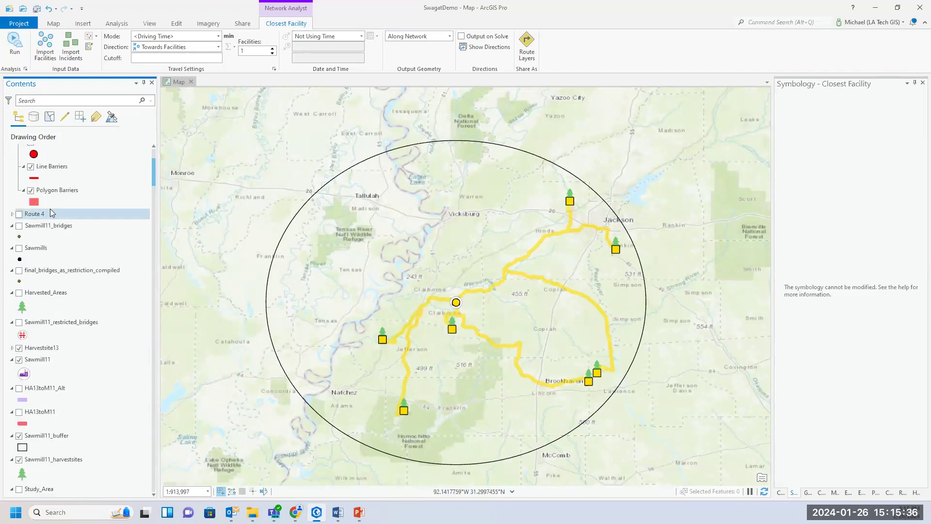
scroll(52, 214, up, 1)
click(31, 188)
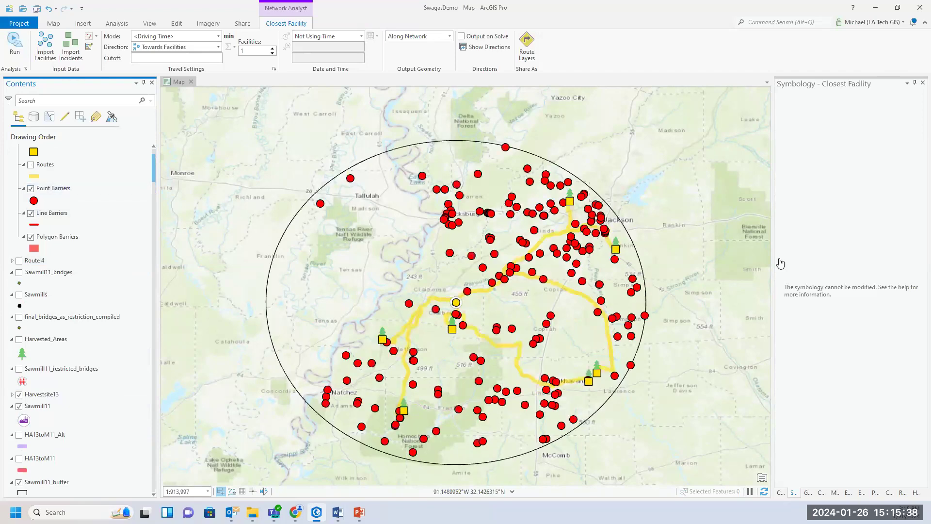
scroll(56, 378, down, 5)
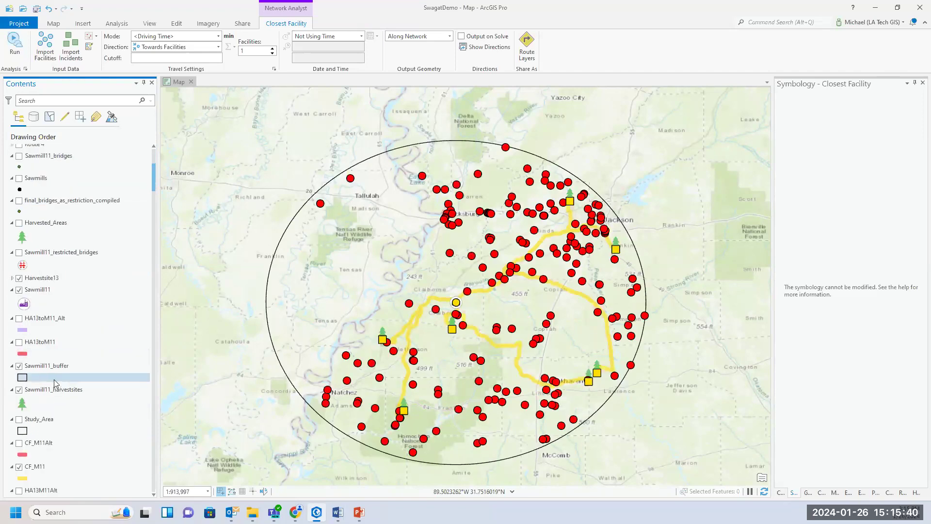
scroll(39, 398, down, 1)
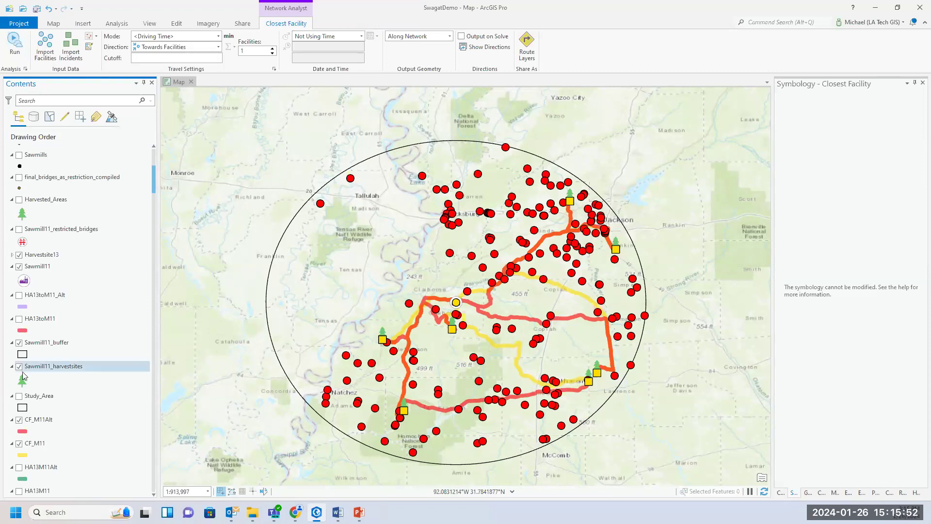
Check the route names and Total_Kilometers values in the attribute table of the CF_M11Alt layer.
click(44, 425)
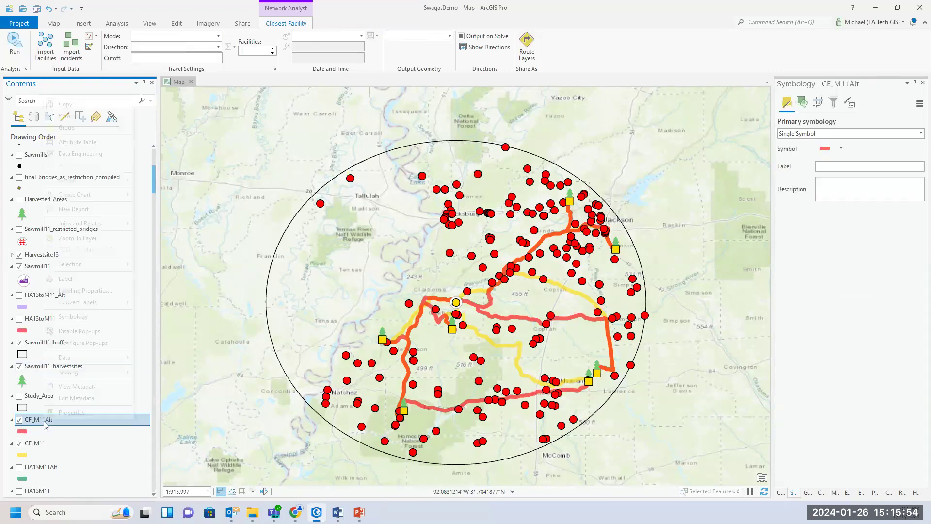
right_click(44, 425)
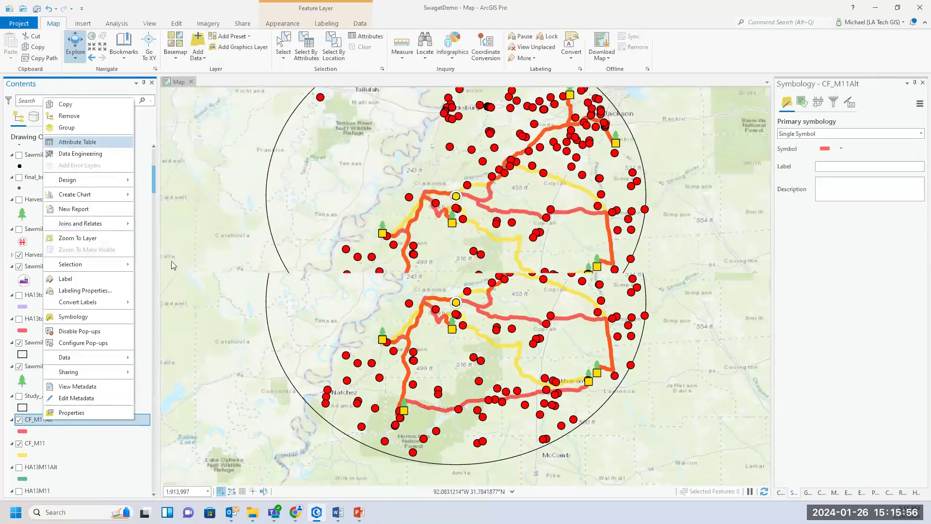
click(75, 142)
click(332, 334)
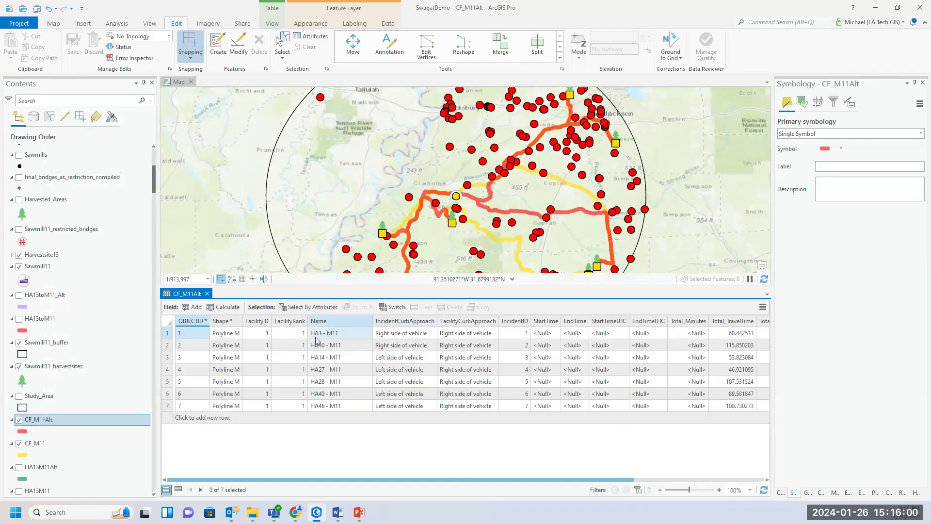
click(318, 395)
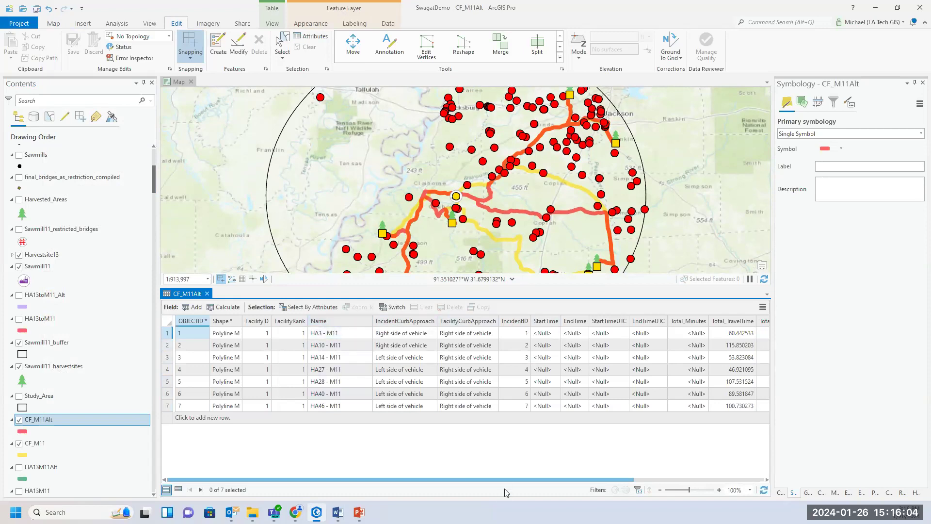
drag(513, 480, 742, 478)
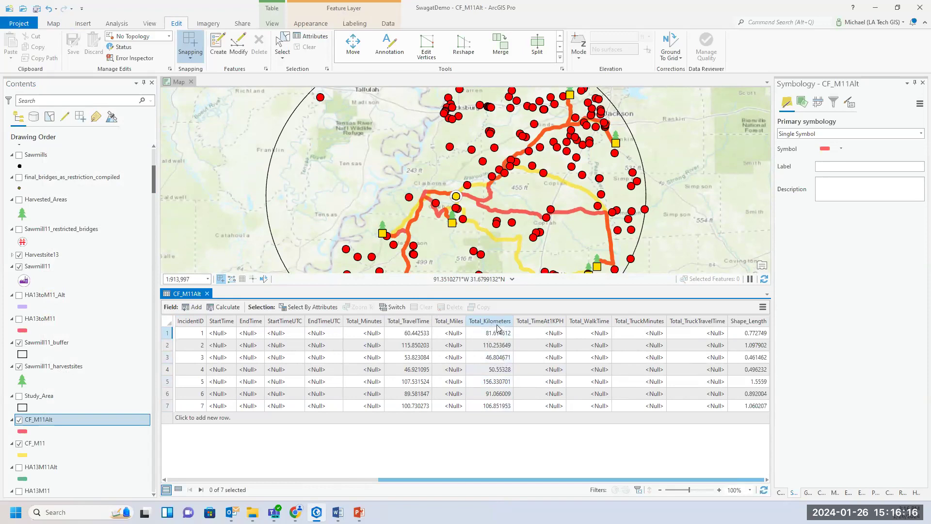
Open the attribute table of the CF_M11 layer and check its Total_Kilometers values.
click(48, 444)
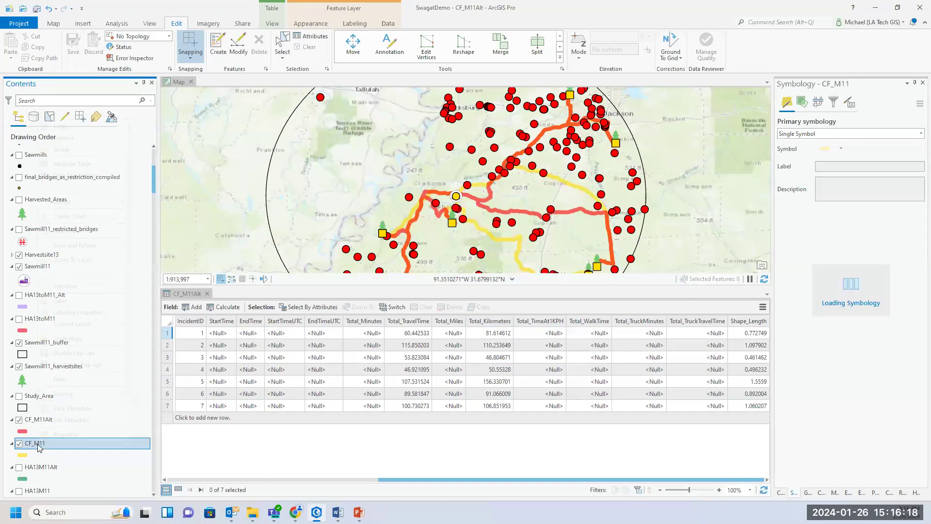
right_click(39, 443)
click(69, 164)
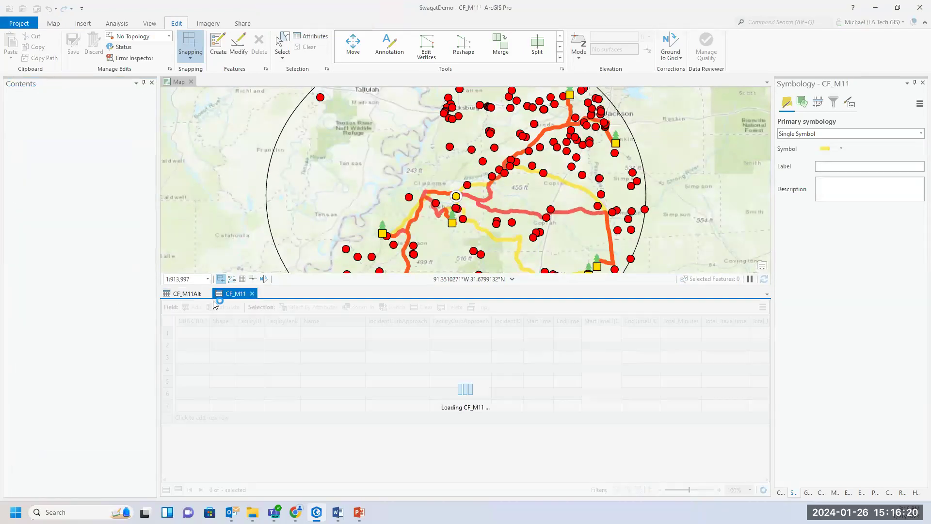
drag(511, 478, 716, 478)
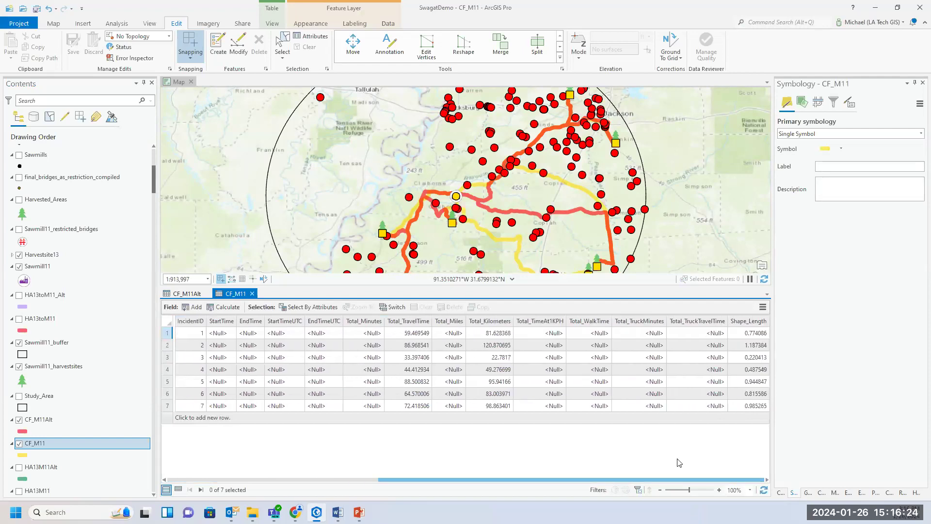
click(504, 358)
Compare the Total_Kilometers values between the CF_M11Alt and CF_M11 attribute tables, and close both tables.
click(187, 293)
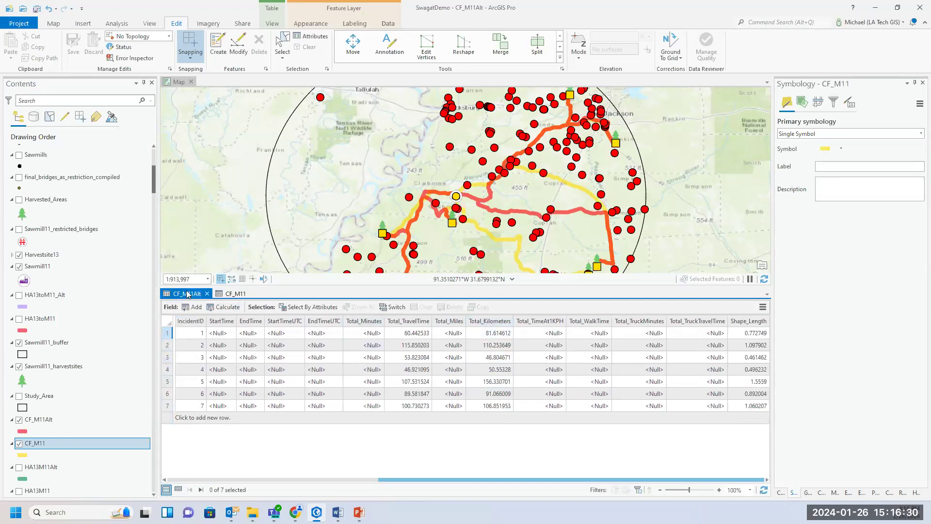
click(226, 296)
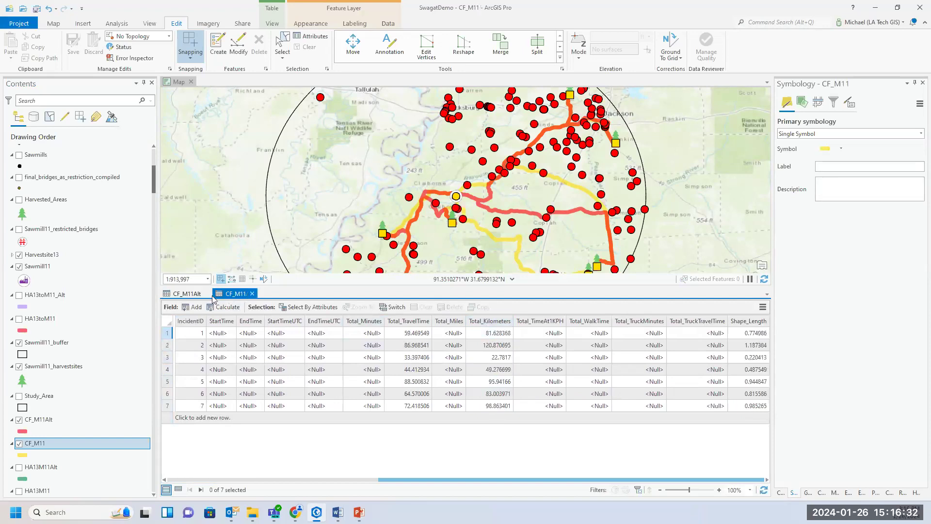
click(187, 294)
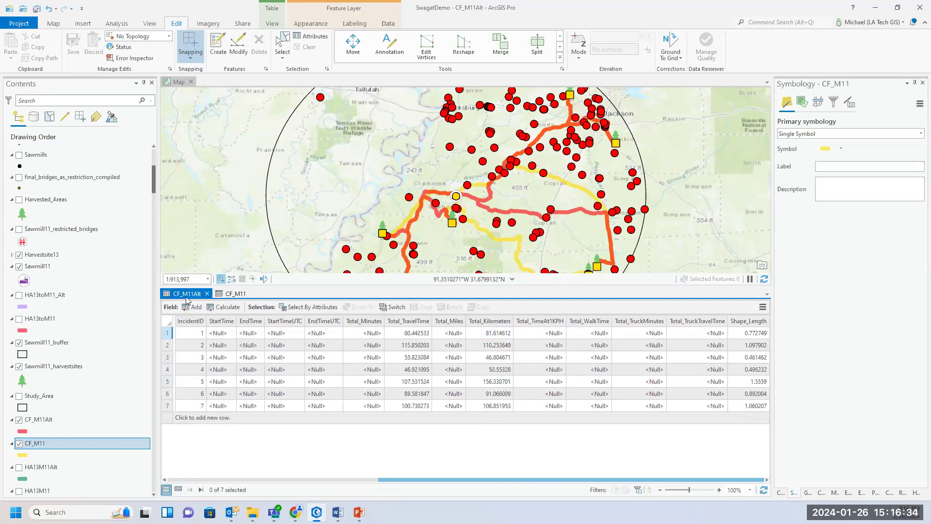
click(217, 294)
click(194, 293)
click(252, 294)
click(207, 294)
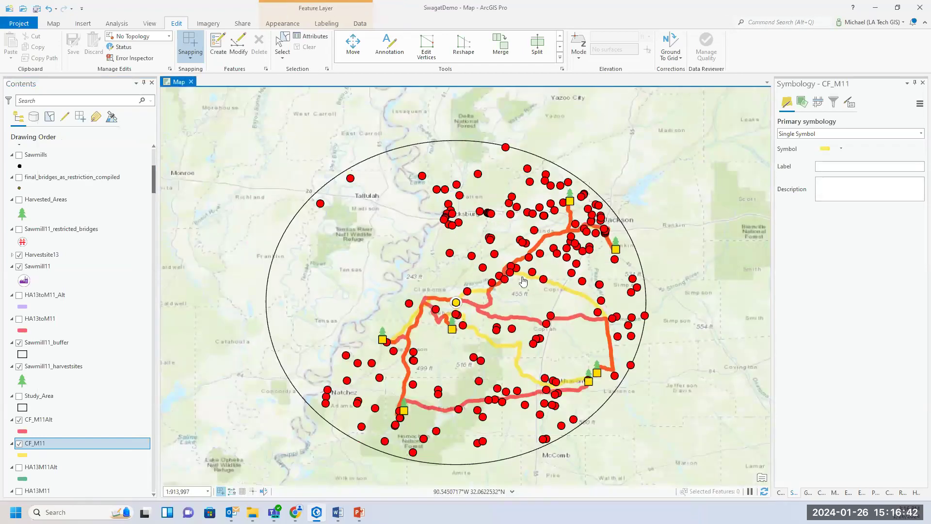
Hide the CF_M11Alt and CF_M11 route layers on the map.
scroll(553, 245, down, 2)
scroll(673, 301, down, 3)
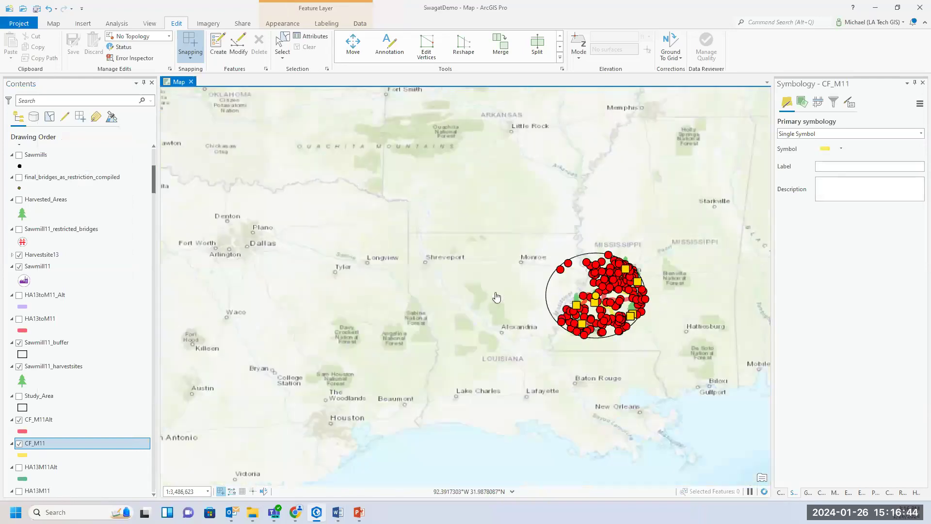
scroll(679, 306, up, 3)
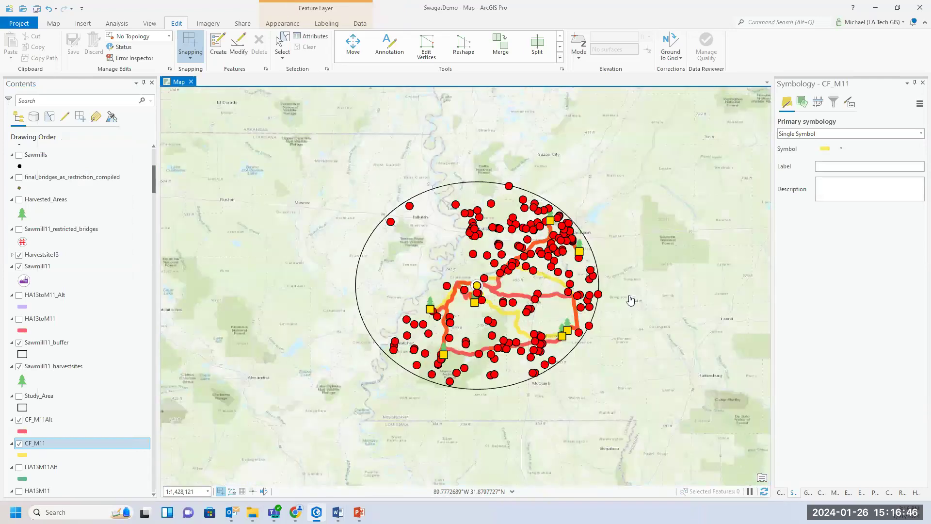
scroll(528, 339, up, 2)
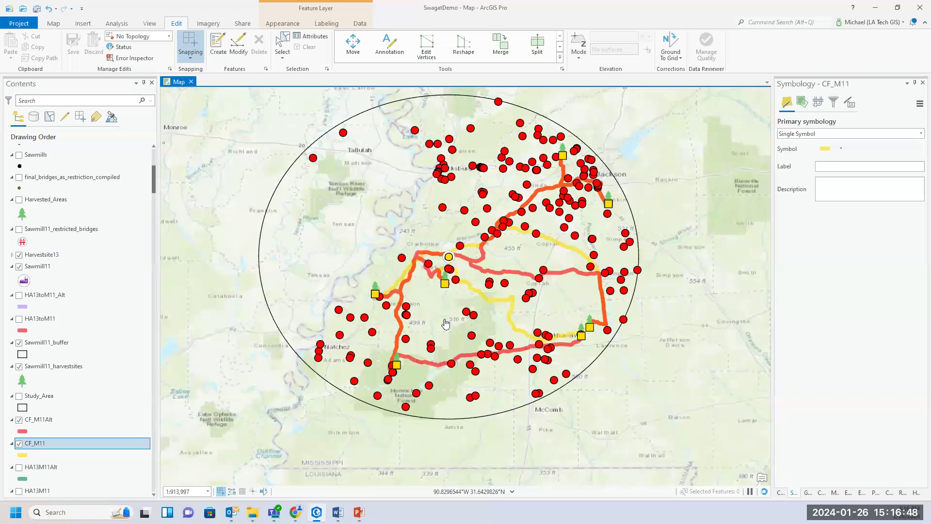
scroll(433, 335, down, 2)
scroll(433, 335, up, 2)
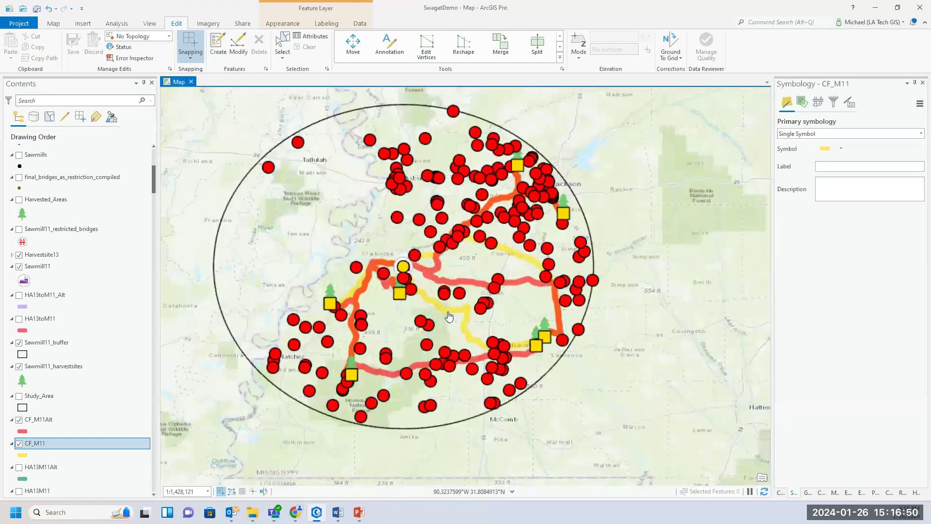
click(20, 419)
click(19, 443)
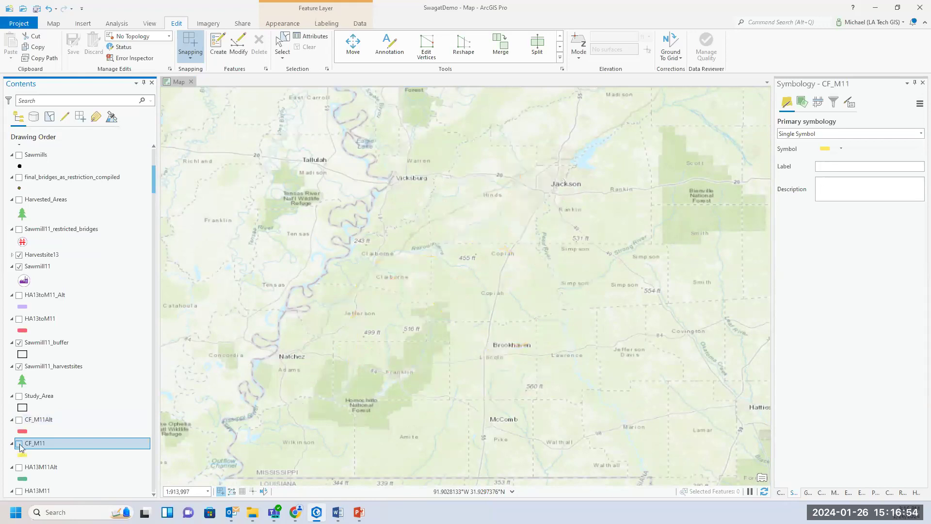